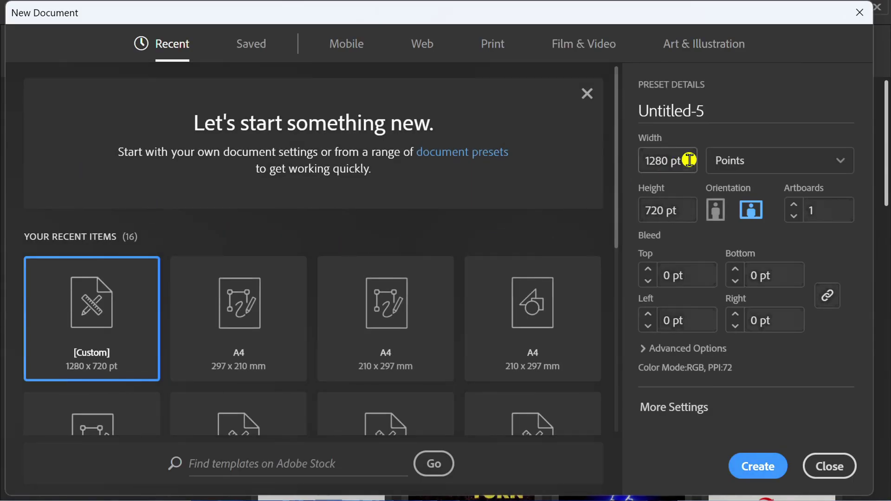
# - Create a new 1280 × 720 pt document, Untitled-5
pyautogui.click(690, 161)
pyautogui.click(684, 210)
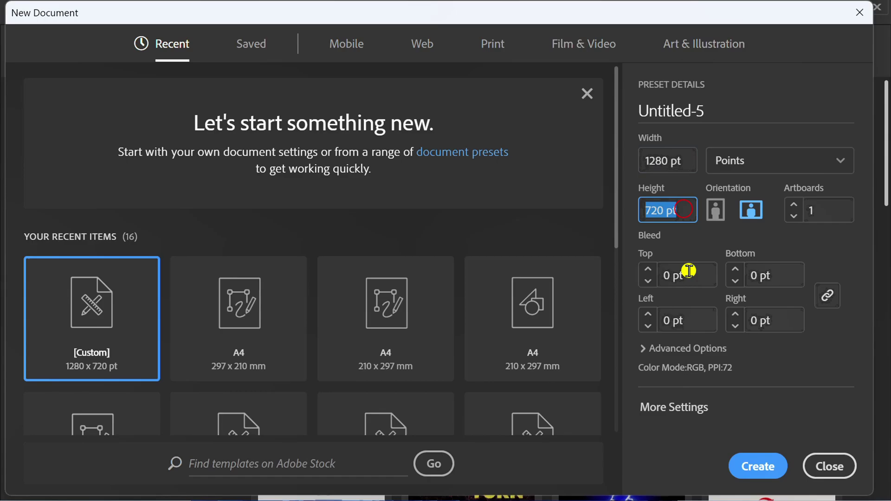
pyautogui.click(766, 467)
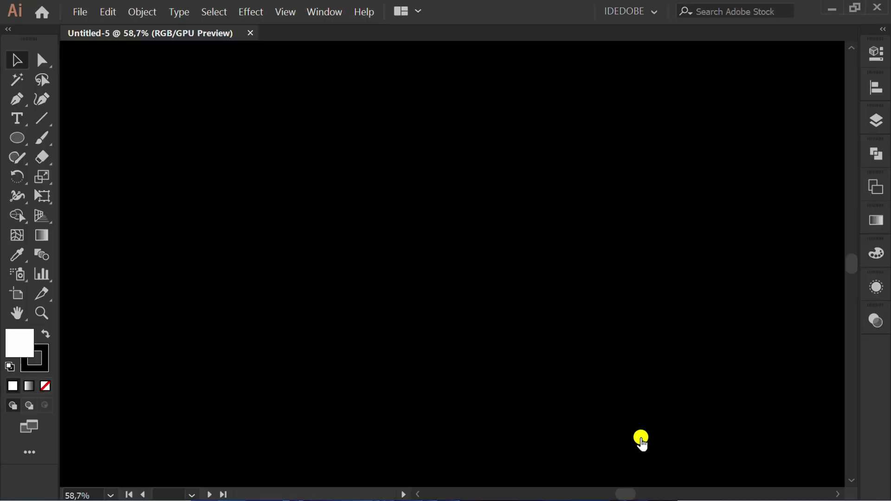
# - Draw an artboard-sized rectangle and fill it with a radial white-to-black gradient
pyautogui.hotkey('ctrl', '-')
pyautogui.press('m')
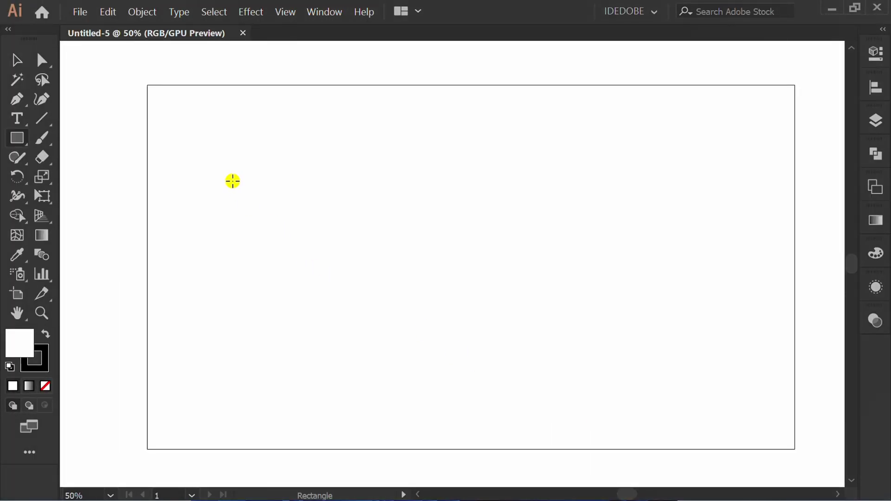
pyautogui.moveTo(148, 86); pyautogui.dragTo(795, 450)
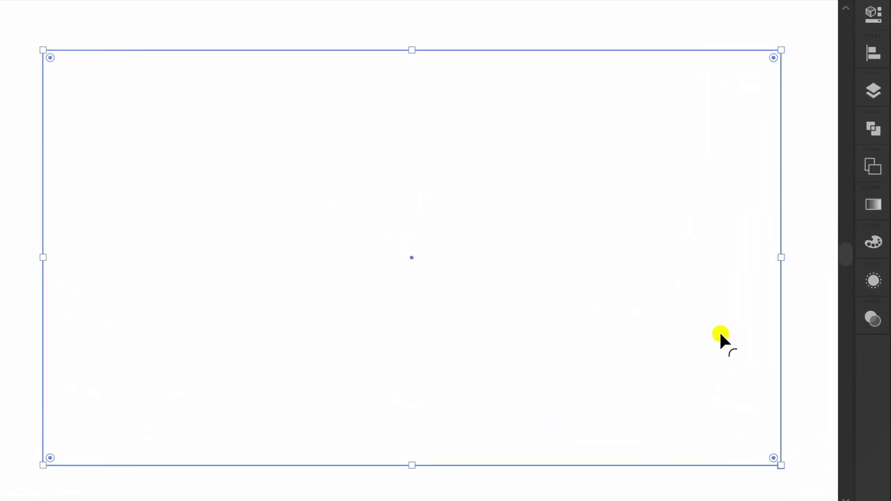
pyautogui.click(872, 207)
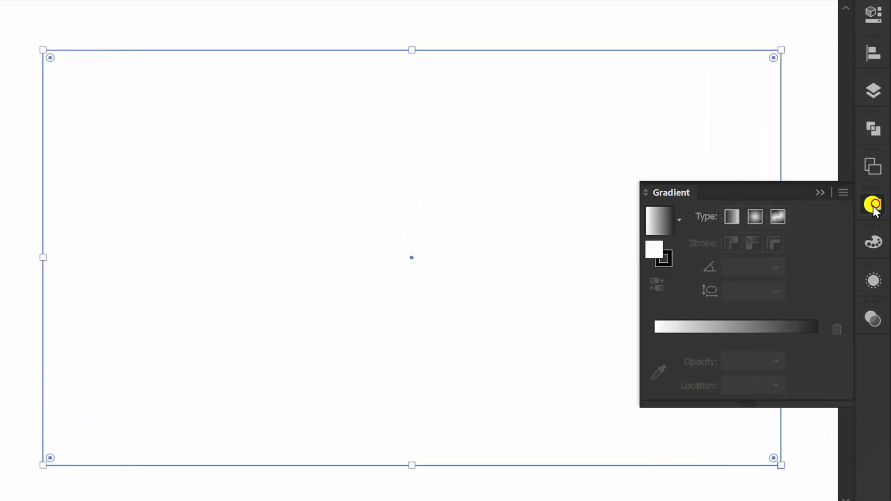
pyautogui.click(659, 224)
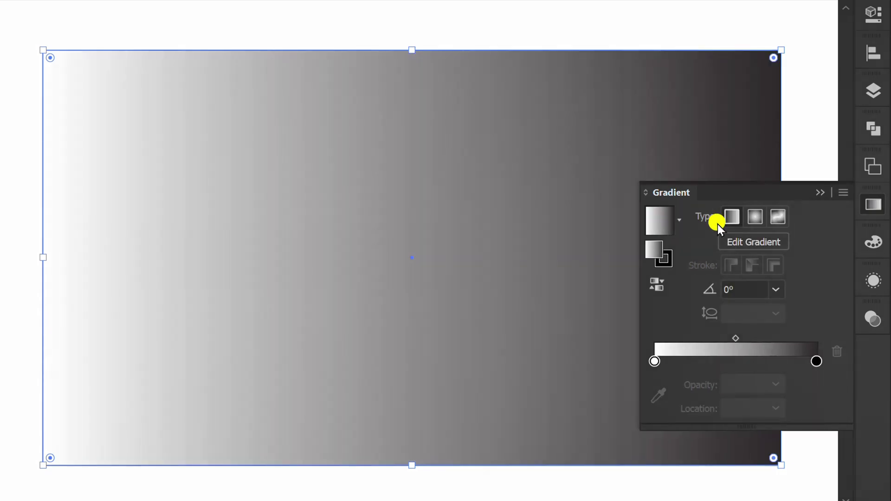
pyautogui.click(757, 217)
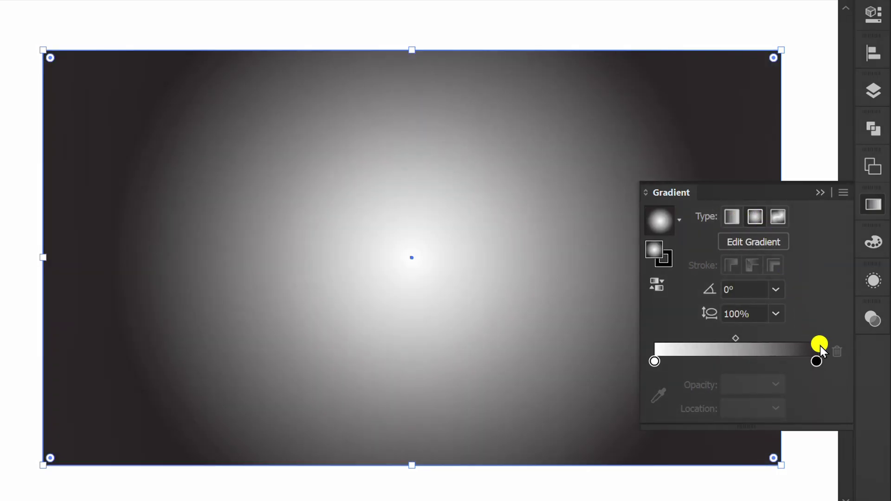
# - Make the outer gradient stop black and the centre stop dark blue with B 178
pyautogui.doubleClick(817, 361)
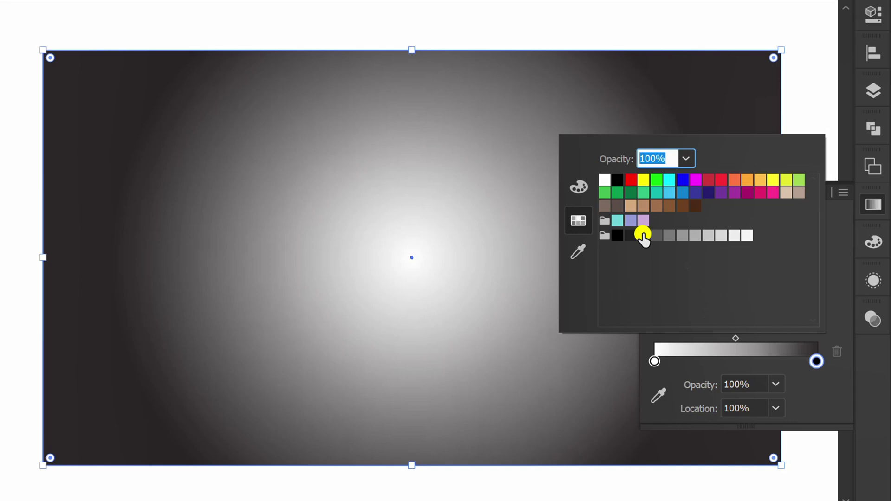
pyautogui.click(616, 180)
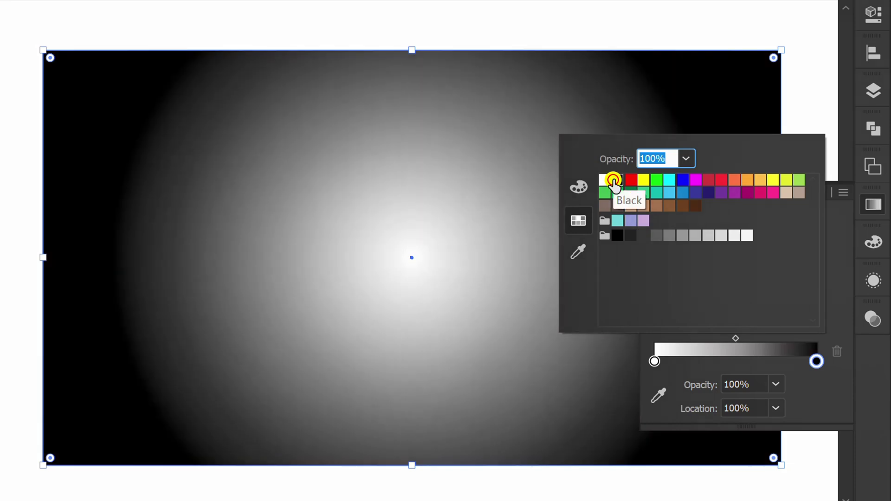
pyautogui.click(813, 397)
pyautogui.doubleClick(654, 363)
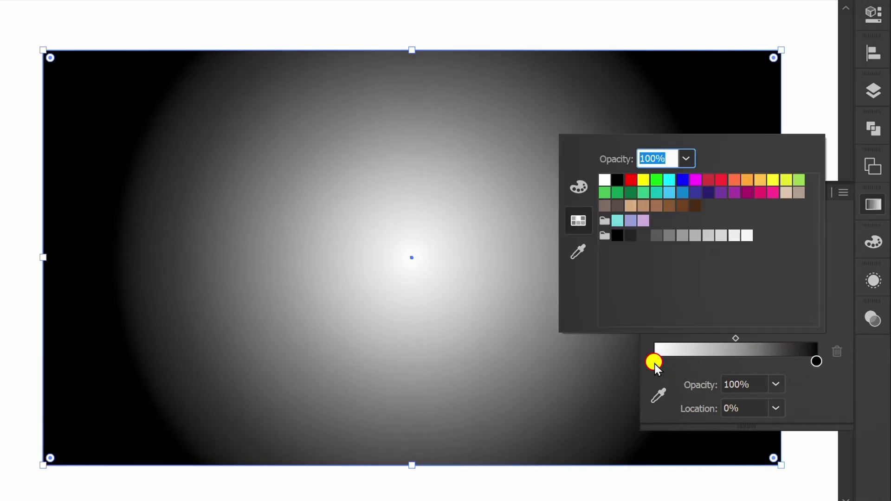
pyautogui.click(682, 181)
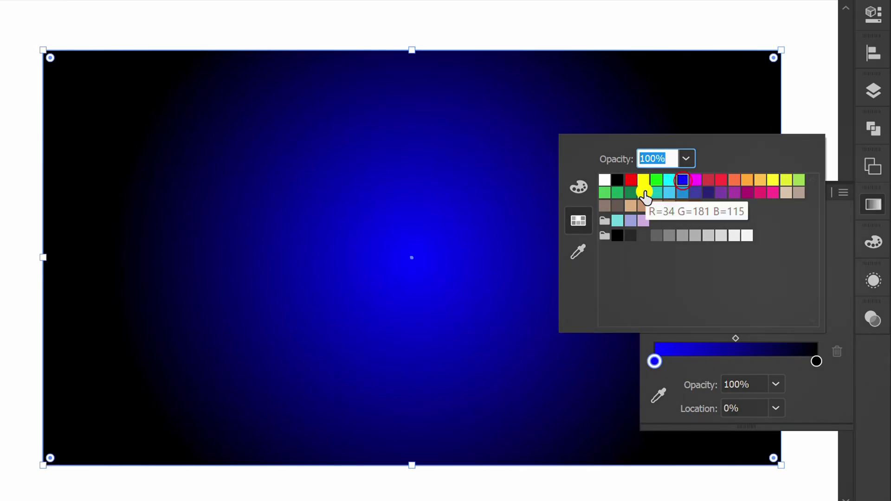
pyautogui.click(574, 188)
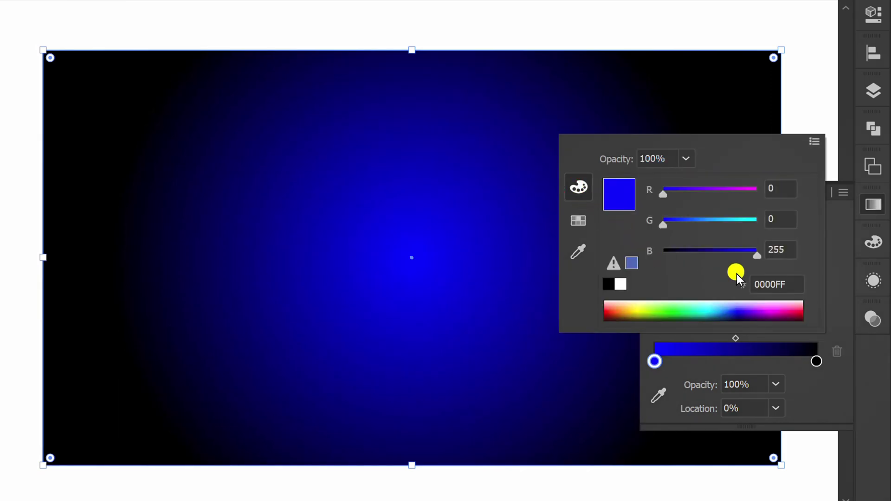
pyautogui.moveTo(760, 258); pyautogui.dragTo(731, 258)
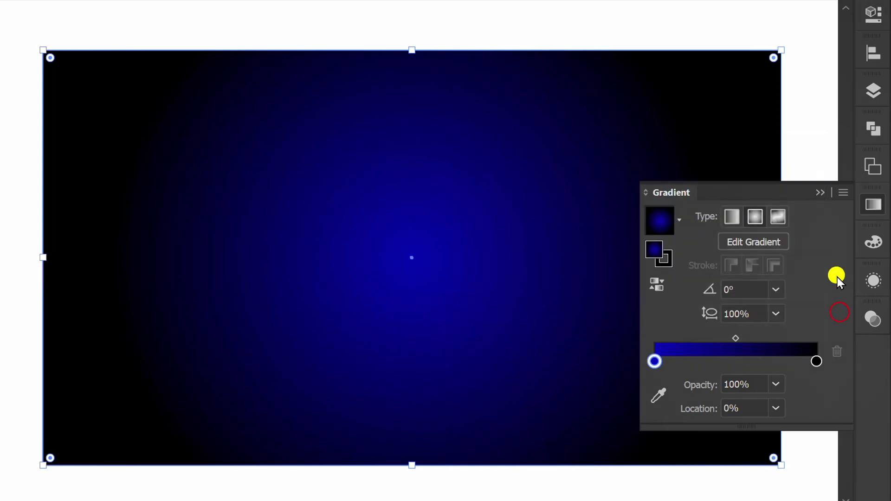
pyautogui.click(818, 192)
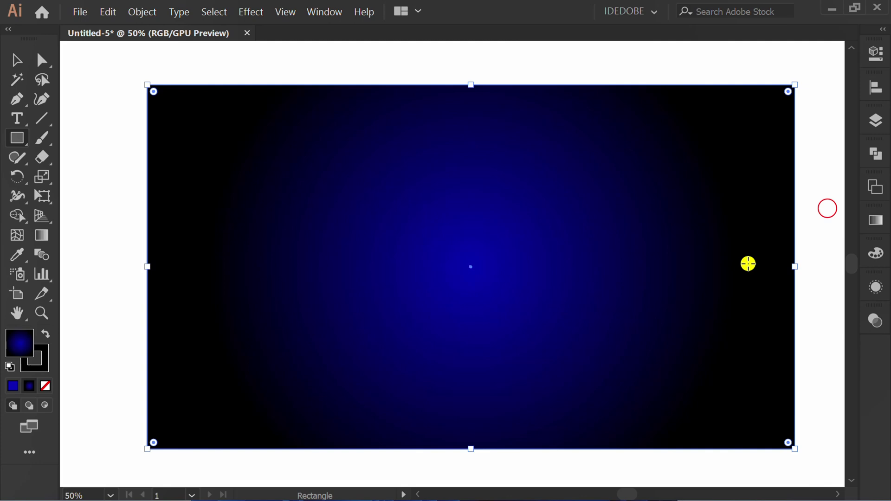
# - Stretch the background's radial glow wider toward the right edge
pyautogui.press('g')
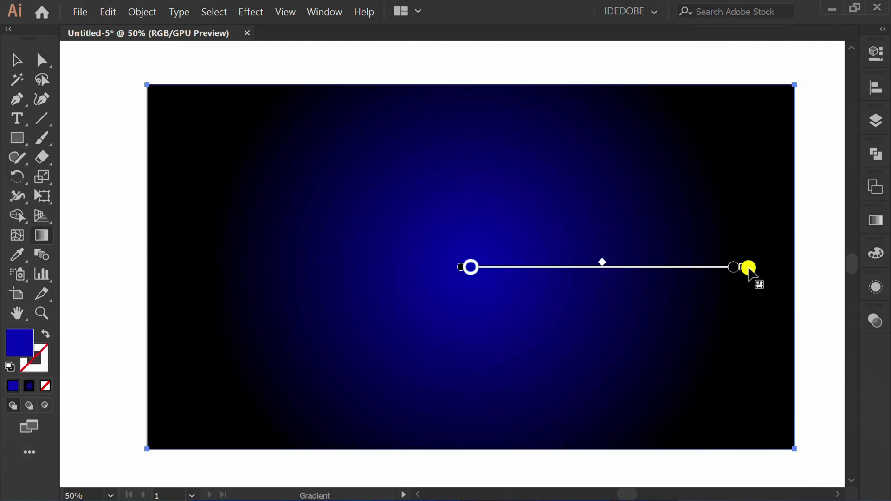
pyautogui.moveTo(748, 265); pyautogui.dragTo(799, 274)
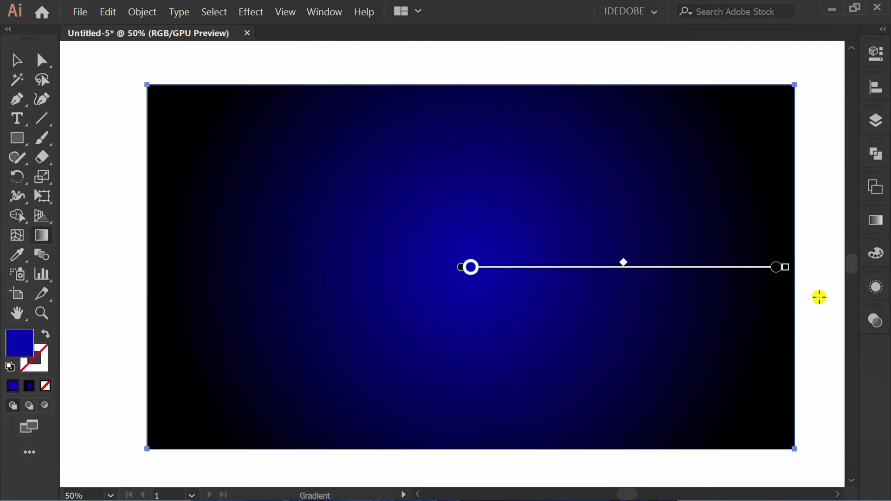
pyautogui.press('v')
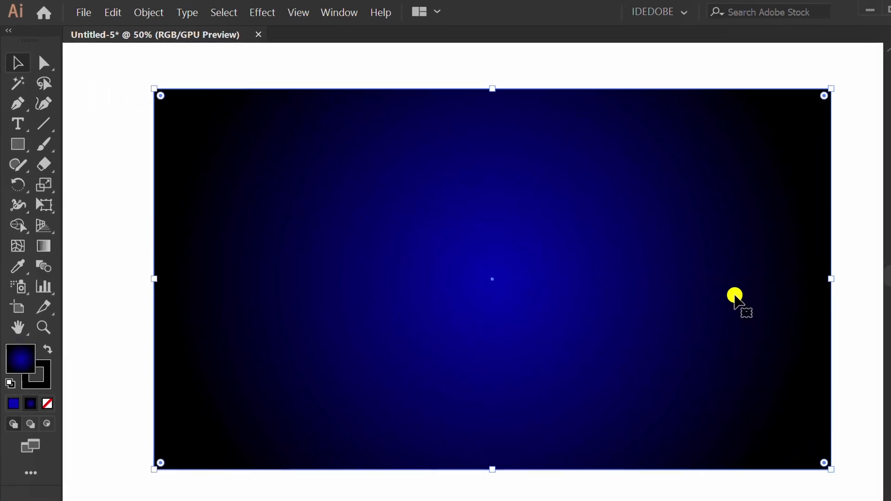
# - Lock the background rectangle in place with Object > Lock > Selection
pyautogui.click(161, 13)
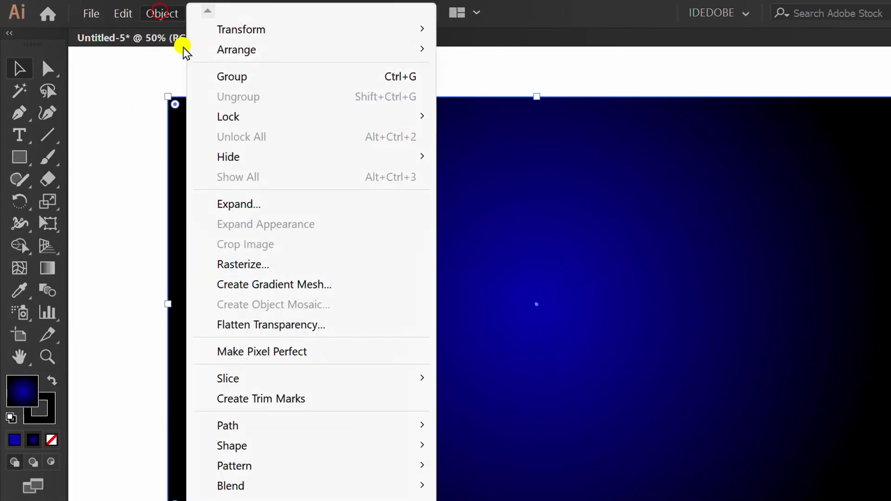
pyautogui.moveTo(273, 119)
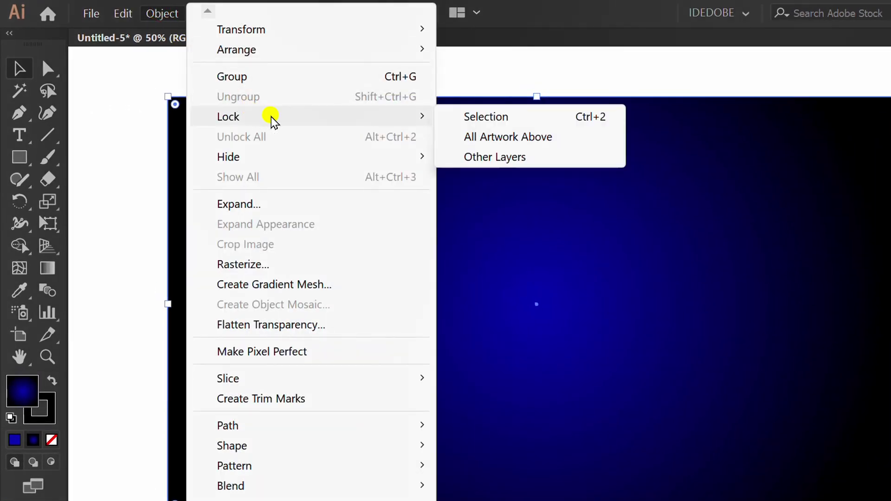
pyautogui.click(493, 117)
pyautogui.hotkey('ctrl', '-')
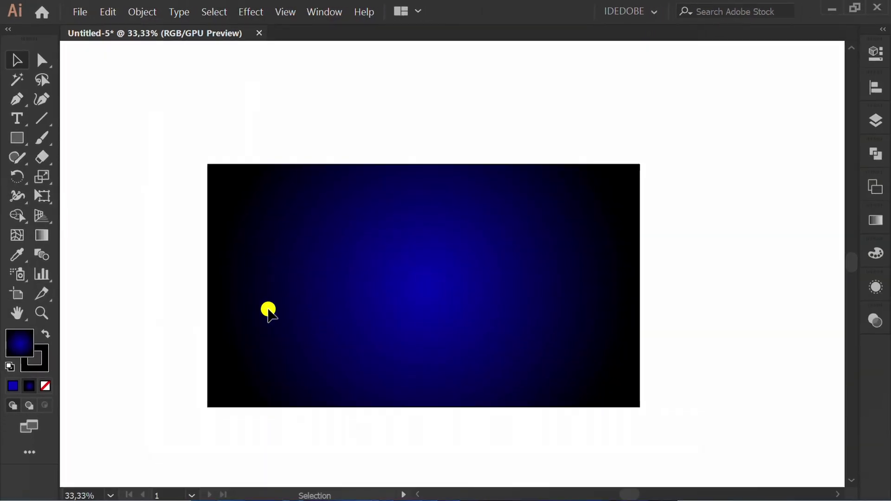
# - Draw a flat ellipse near the artboard's bottom with a radial White, Black gradient
pyautogui.click(17, 137)
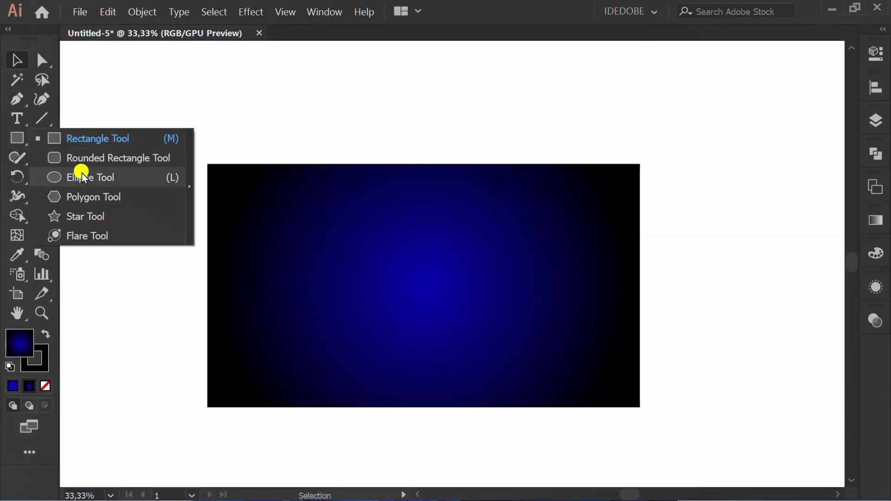
pyautogui.click(112, 176)
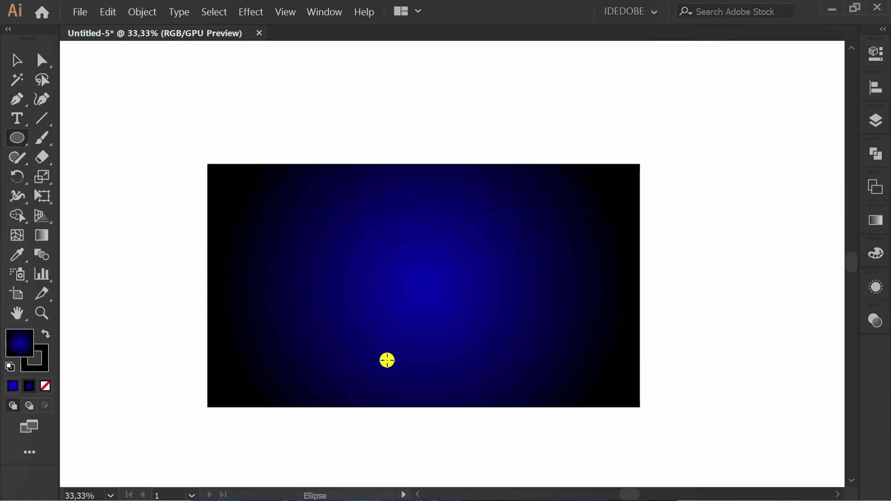
pyautogui.moveTo(352, 356); pyautogui.dragTo(520, 387)
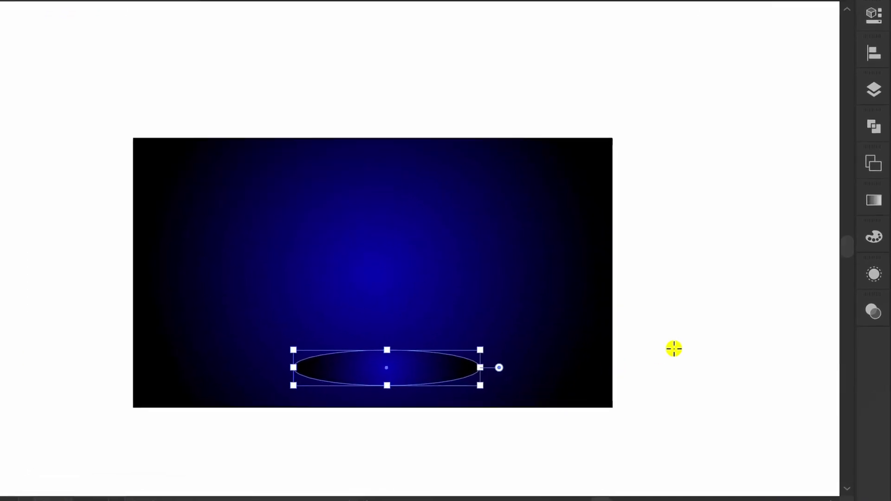
pyautogui.click(873, 200)
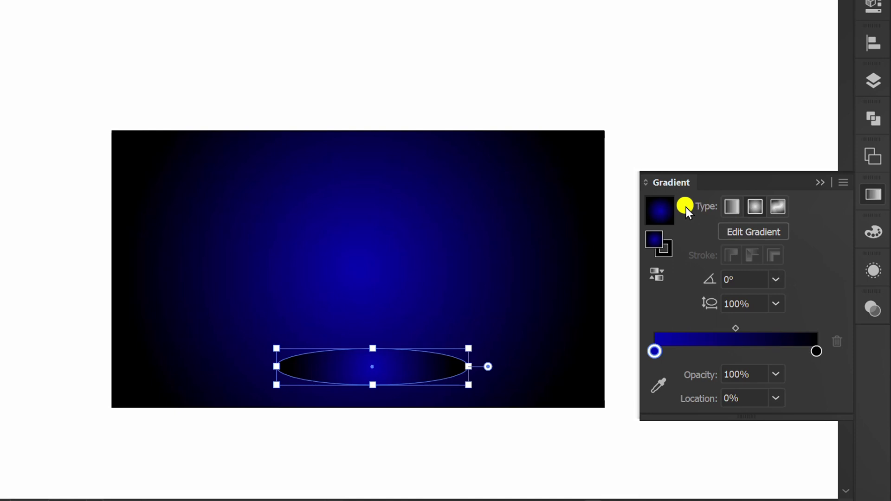
pyautogui.click(682, 208)
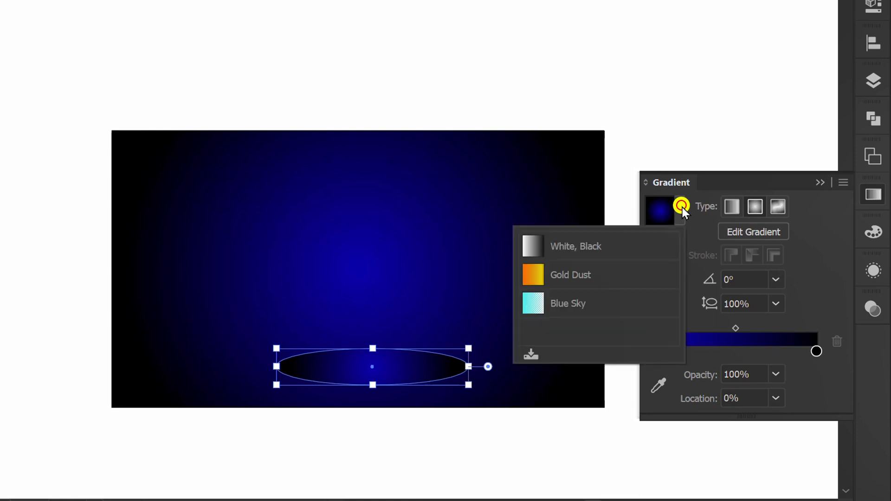
pyautogui.click(581, 249)
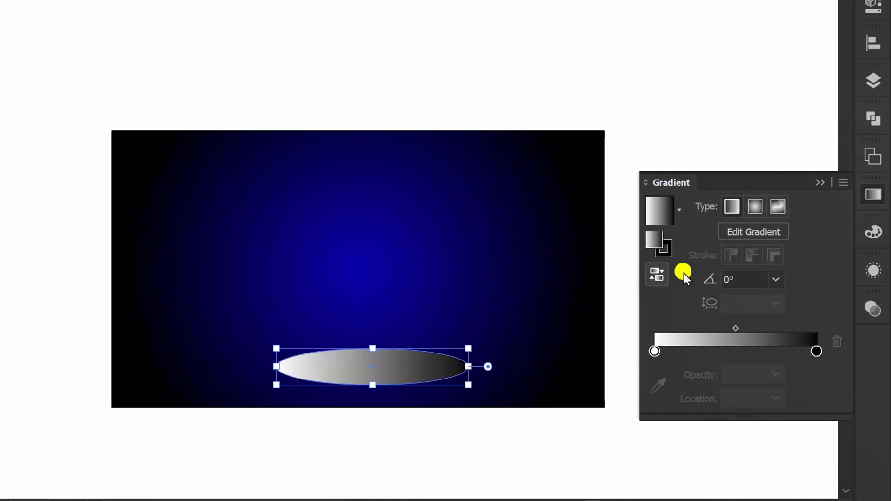
pyautogui.click(757, 210)
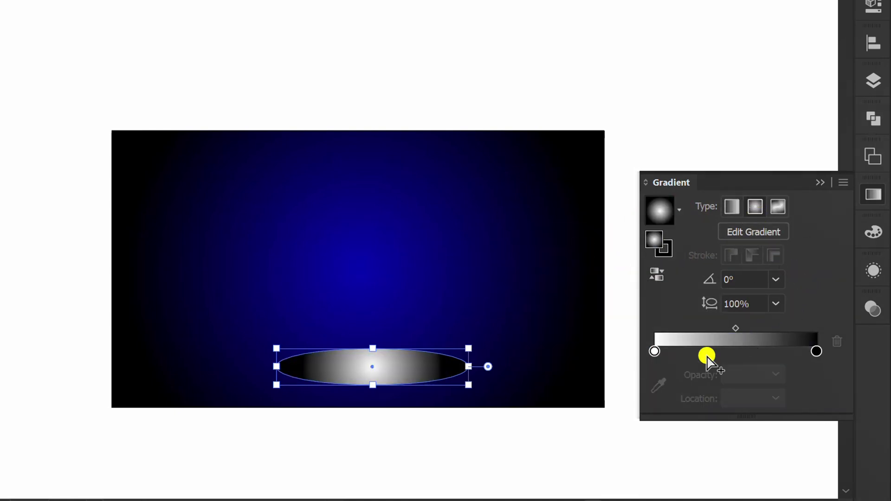
# - Make the gradient centre stop cyan and the outer stop blue at 0% opacity
pyautogui.doubleClick(654, 352)
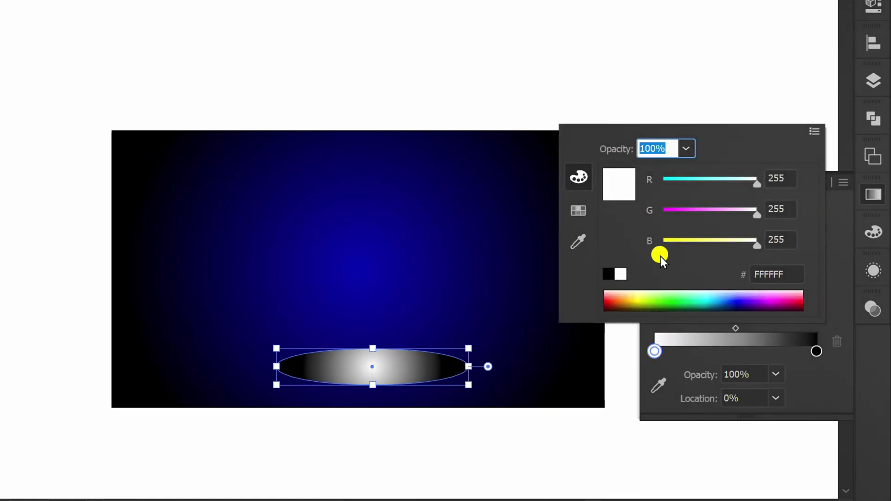
pyautogui.click(578, 211)
pyautogui.click(670, 171)
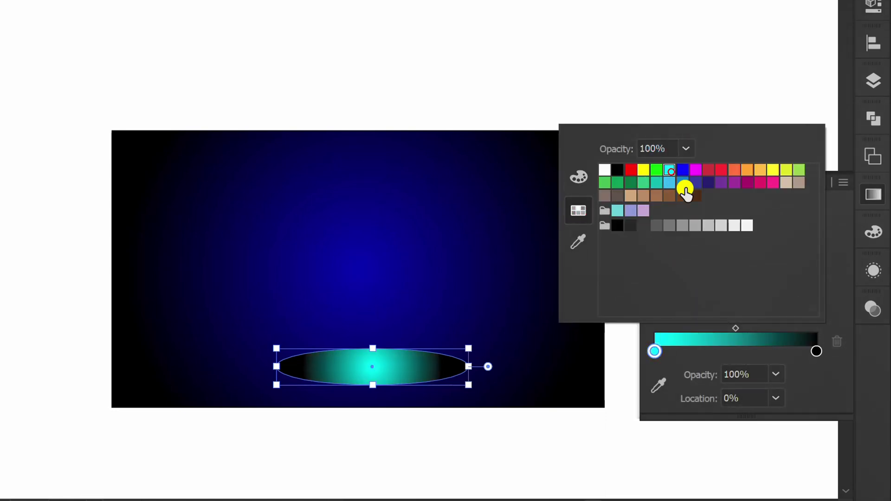
pyautogui.click(817, 396)
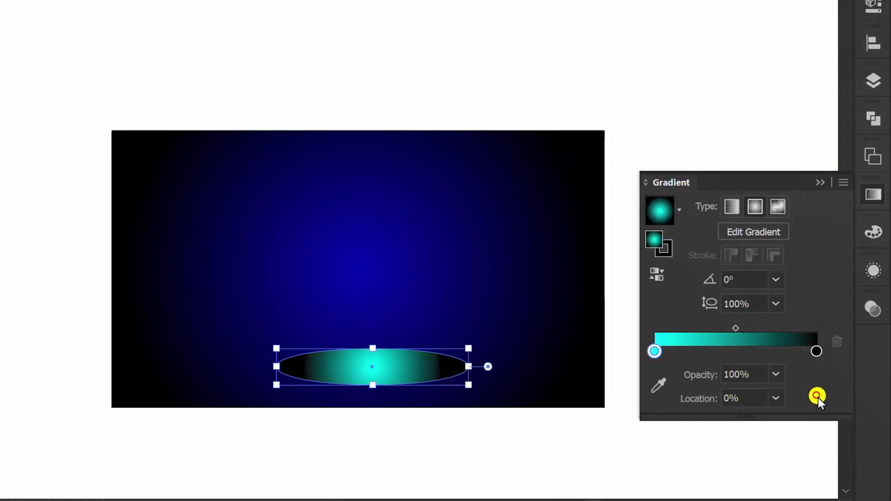
pyautogui.doubleClick(817, 352)
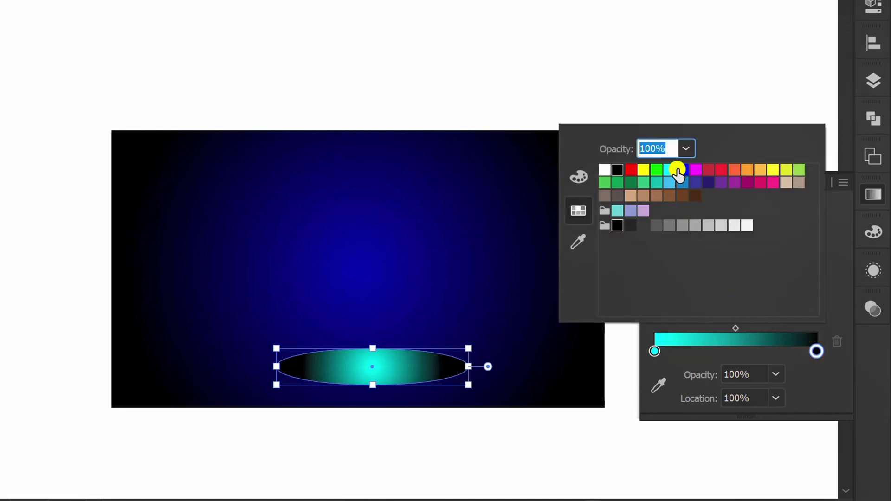
pyautogui.click(681, 171)
pyautogui.click(686, 148)
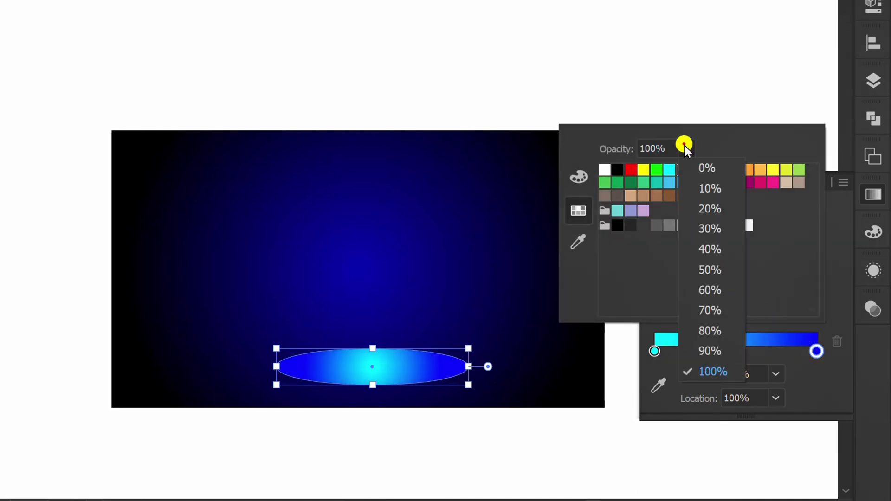
pyautogui.click(718, 168)
pyautogui.click(823, 393)
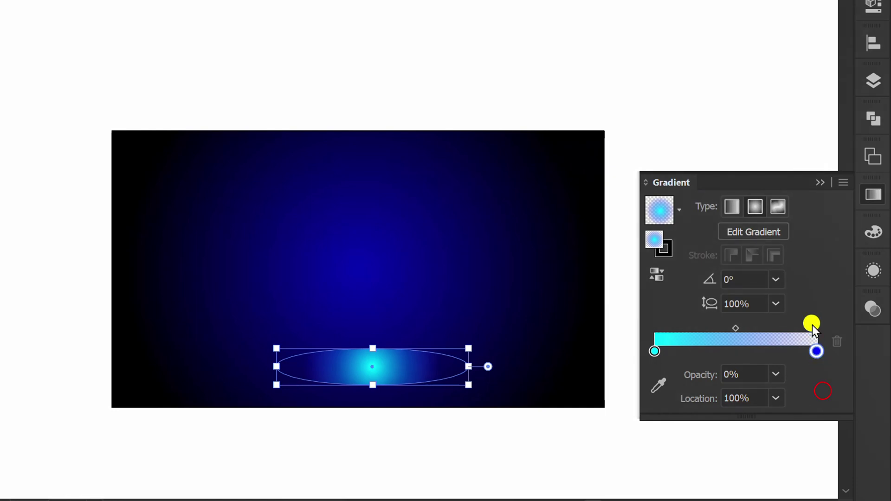
pyautogui.click(820, 184)
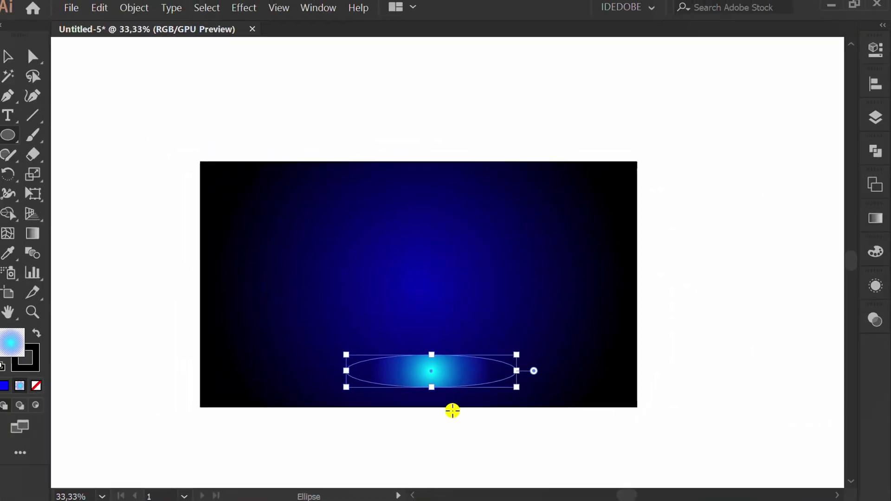
# - Squash the ellipse's radial gradient flatter and stretch it wider
pyautogui.scroll(1, 358, 408)
pyautogui.scroll(2, 423, 407)
pyautogui.press('g')
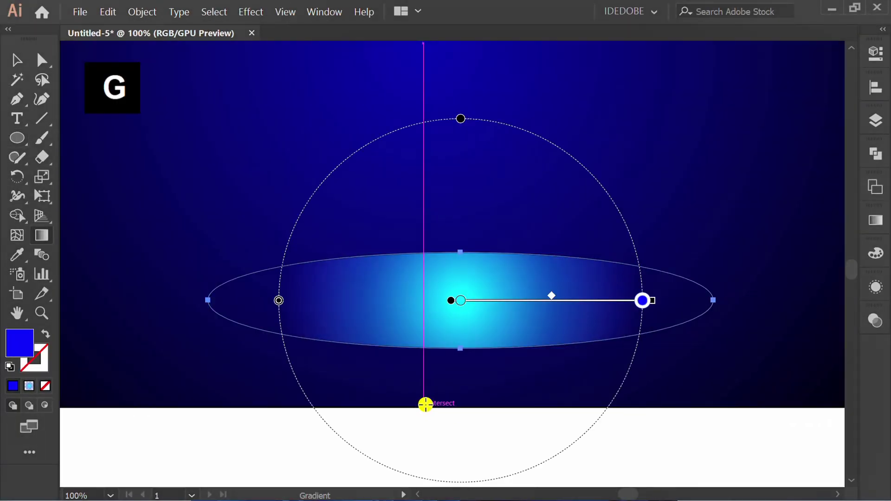
pyautogui.moveTo(462, 120); pyautogui.dragTo(471, 265)
pyautogui.moveTo(655, 302); pyautogui.dragTo(689, 301)
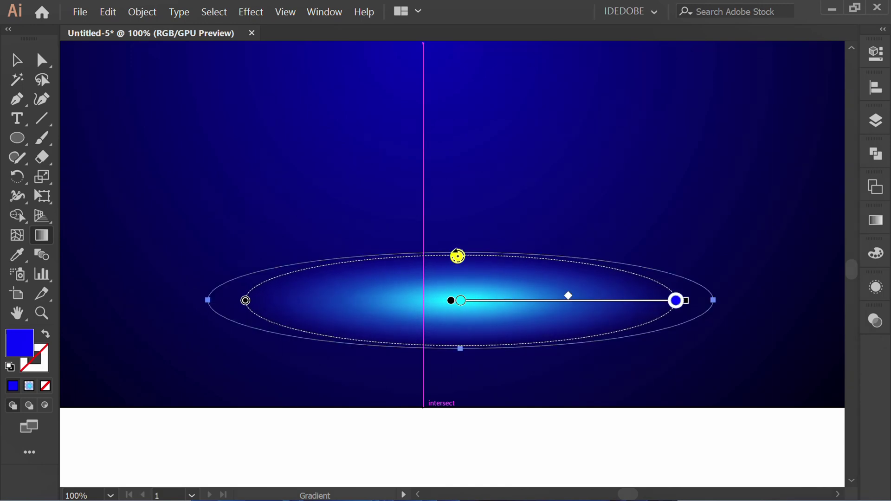
# - Set the glow ellipse's stroke to None
pyautogui.hotkey('ctrl', '-')
pyautogui.hotkey('ctrl', '-')
pyautogui.press('v')
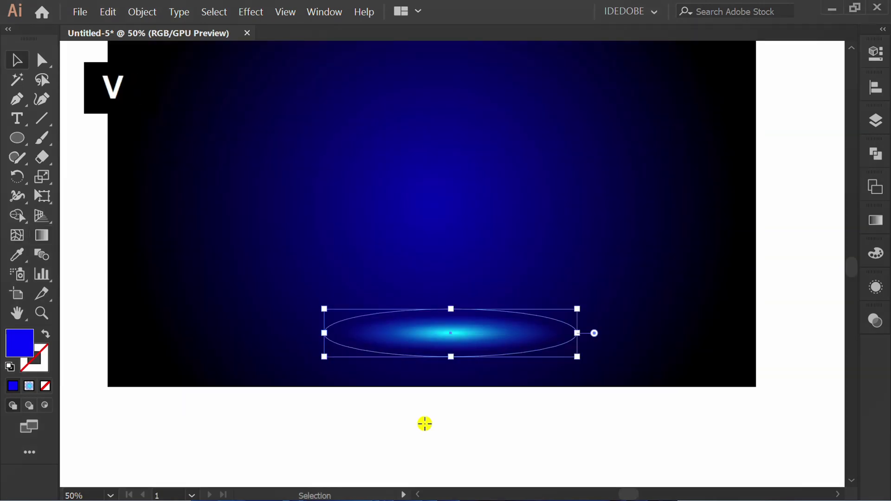
pyautogui.click(425, 423)
pyautogui.click(469, 332)
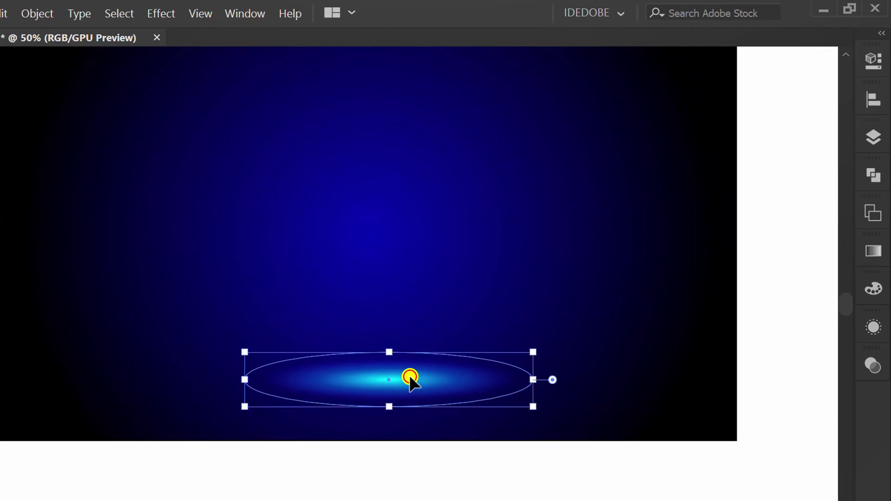
pyautogui.click(872, 59)
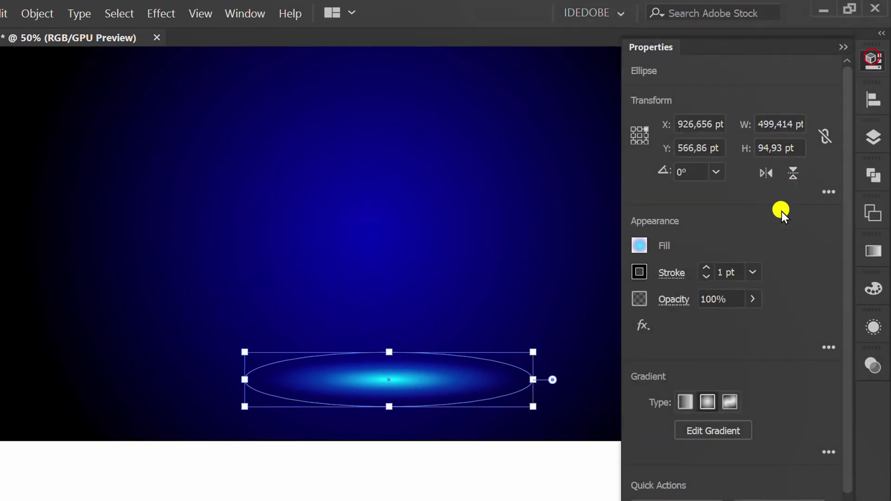
pyautogui.click(640, 272)
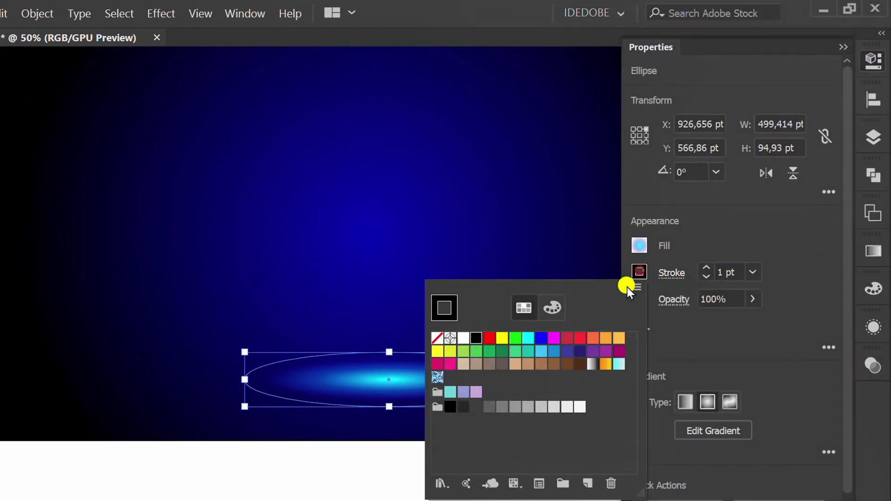
pyautogui.click(436, 339)
pyautogui.click(340, 485)
# - Centre the glow ellipse horizontally on the artboard
pyautogui.click(341, 493)
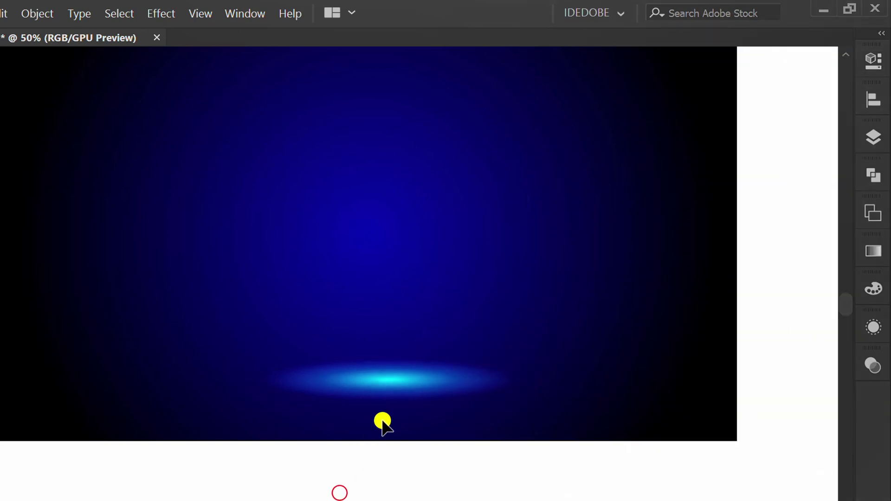
pyautogui.click(400, 379)
pyautogui.click(872, 100)
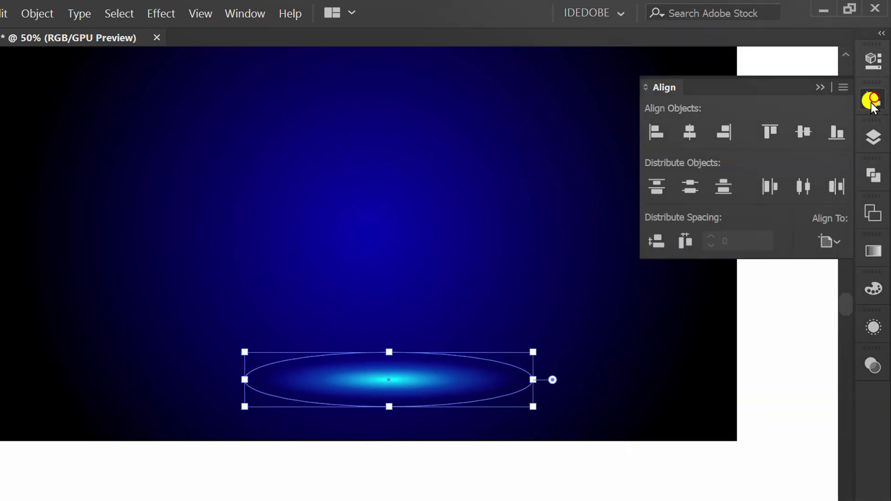
pyautogui.click(690, 131)
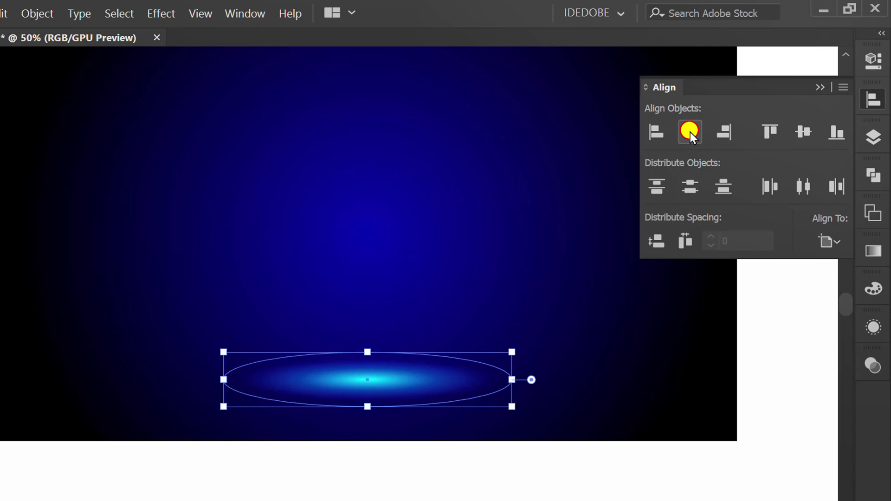
pyautogui.click(820, 88)
pyautogui.click(459, 420)
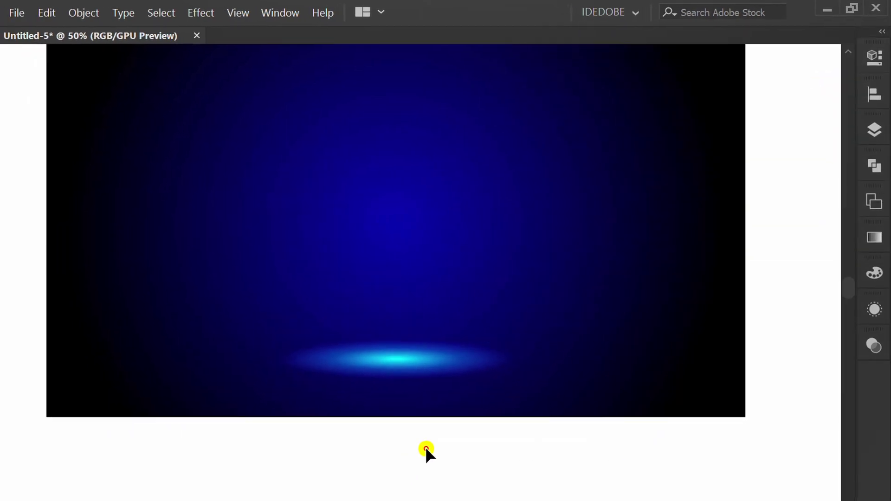
# - Draw a circle about 649 pt across over the middle of the artboard
pyautogui.scroll(-1, 402, 482)
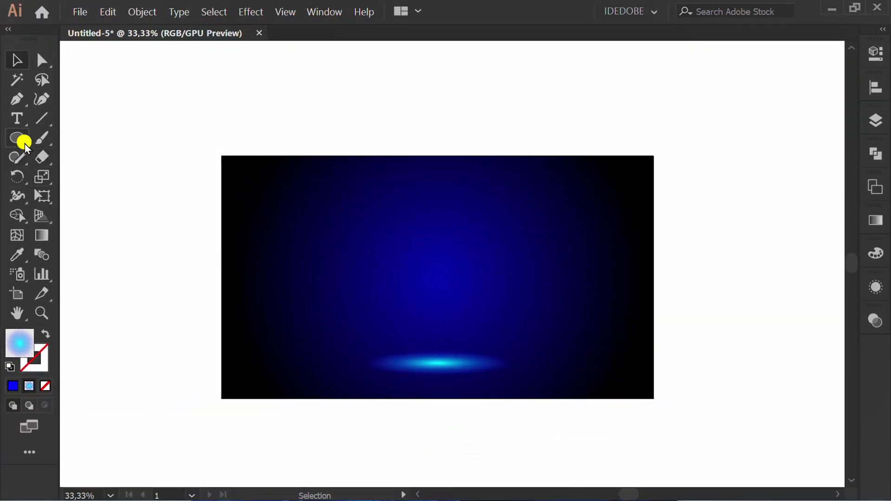
pyautogui.moveTo(24, 143); pyautogui.dragTo(100, 177)
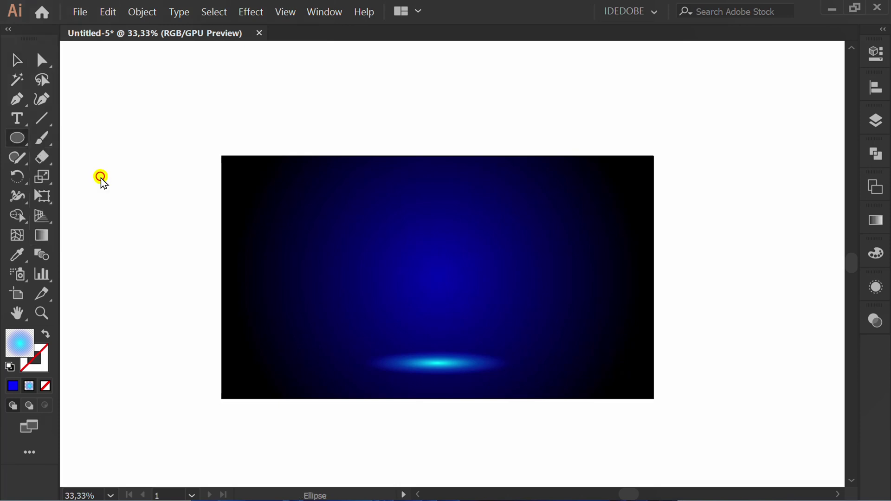
pyautogui.moveTo(432, 272); pyautogui.dragTo(519, 381)
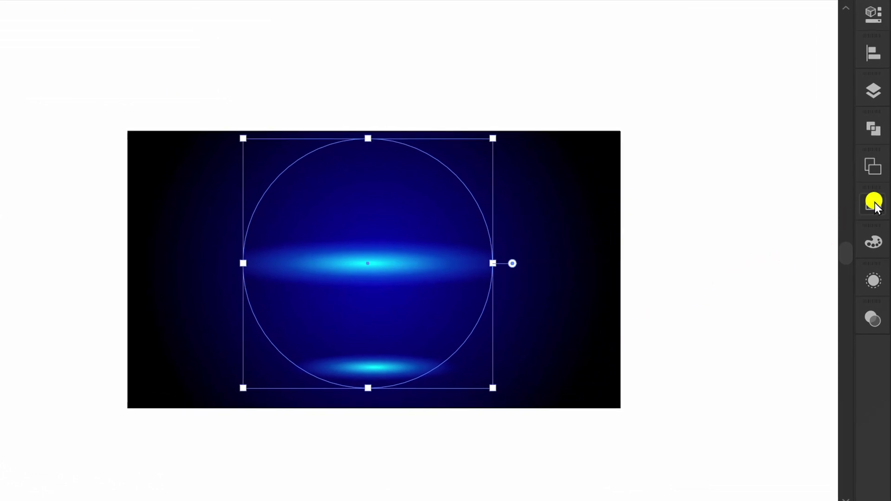
# - Fill the circle with a radial White, Black gradient at a 90° angle
pyautogui.click(874, 203)
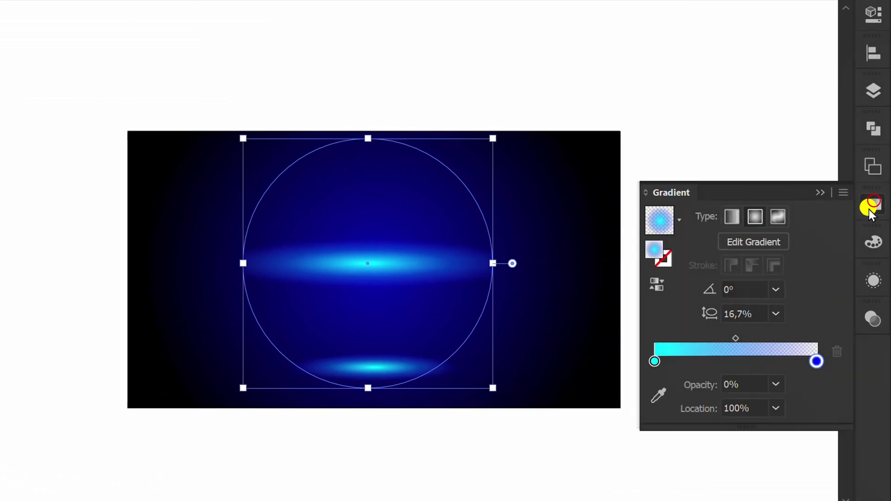
pyautogui.click(681, 217)
pyautogui.click(568, 258)
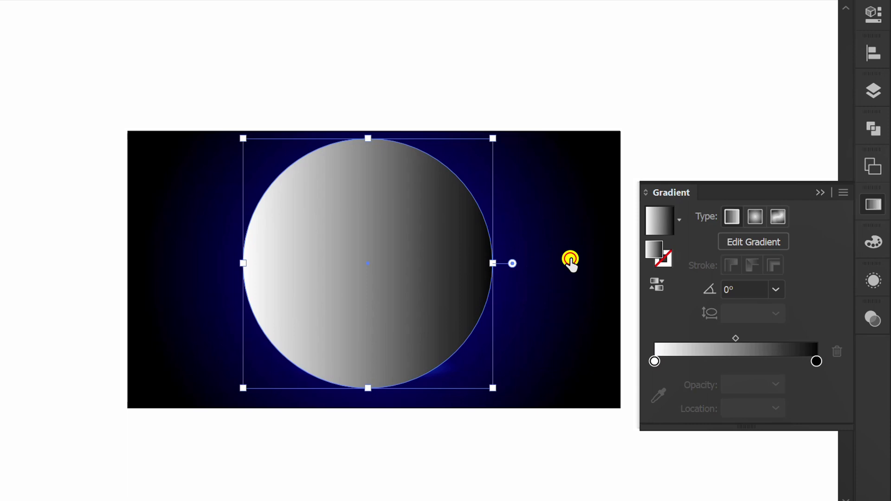
pyautogui.click(756, 217)
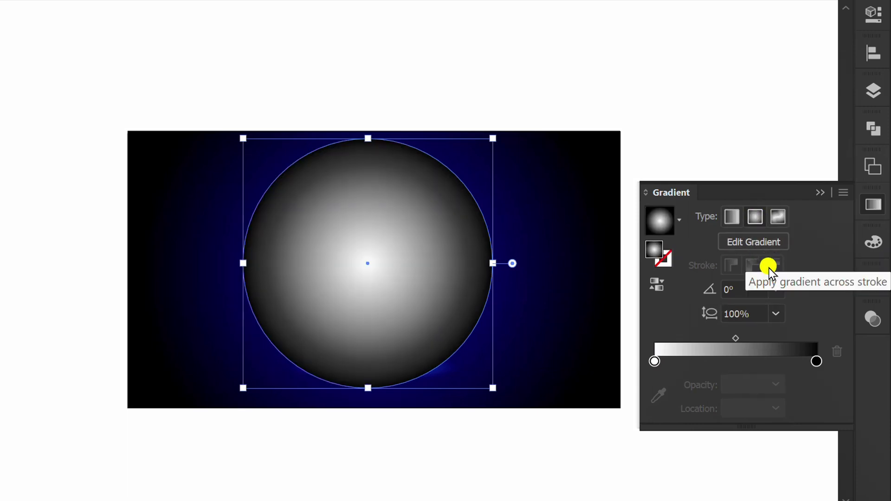
pyautogui.click(775, 287)
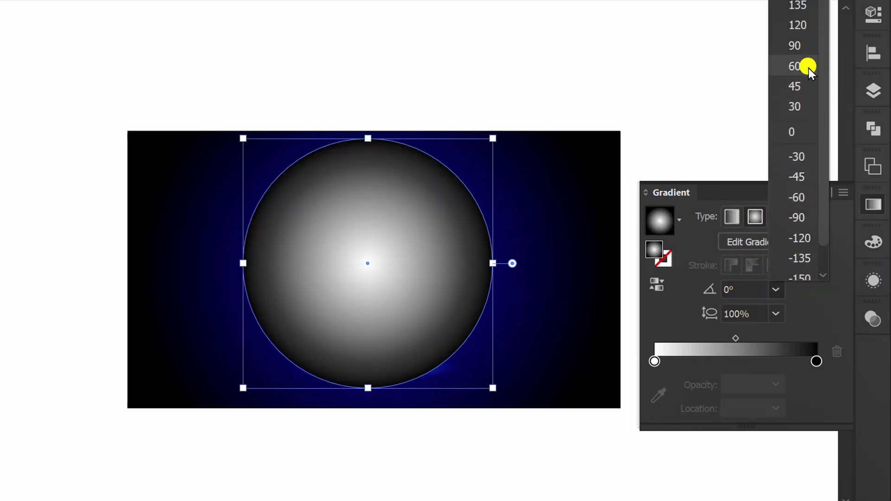
pyautogui.click(804, 44)
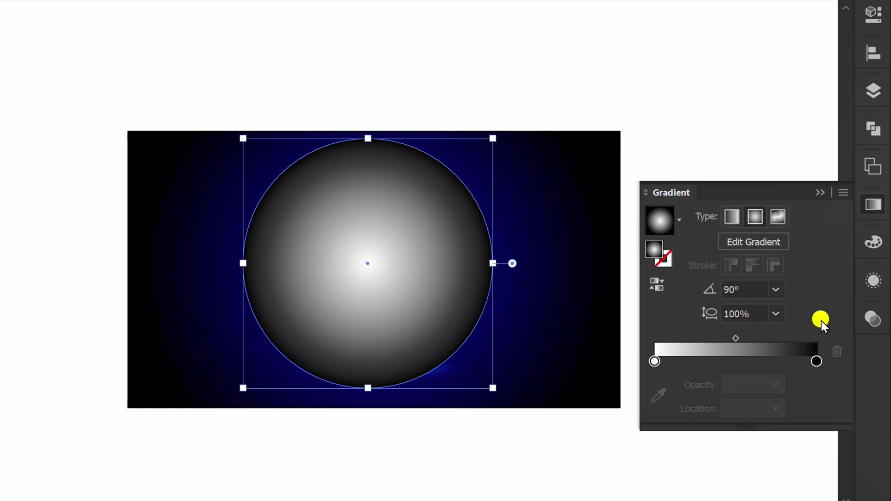
# - Make the gradient's outer stop blue at 0% opacity
pyautogui.doubleClick(817, 361)
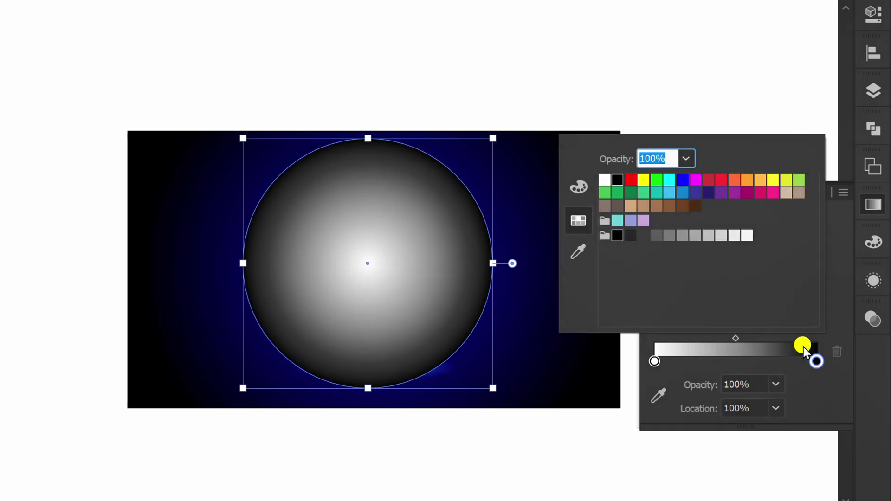
pyautogui.click(683, 180)
pyautogui.click(686, 158)
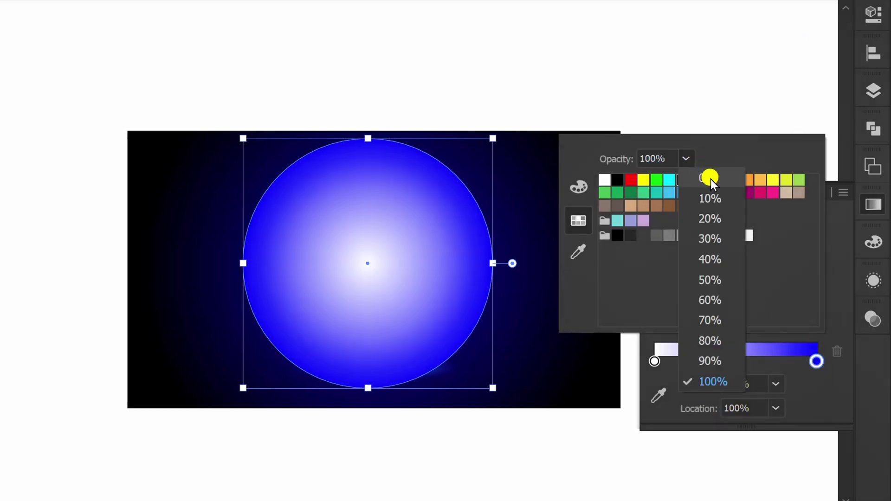
pyautogui.click(708, 175)
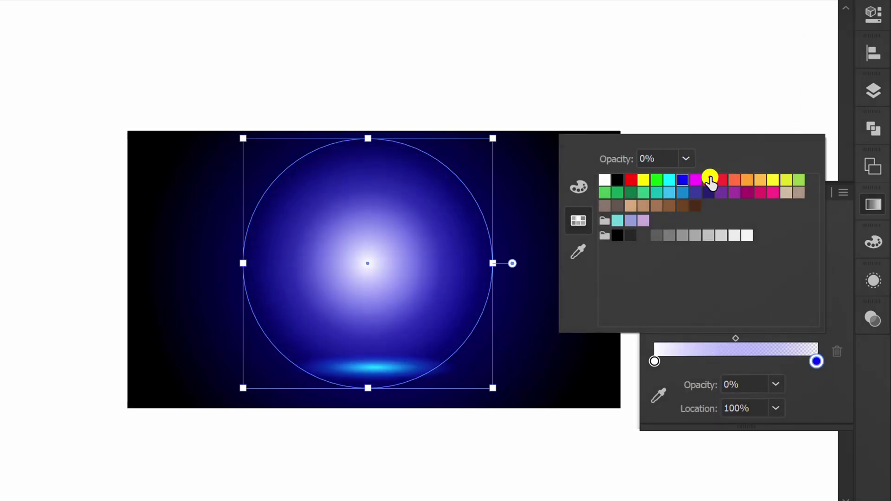
# - Make the gradient centre cyan and stretch the circle to the artboard's full height
pyautogui.doubleClick(656, 361)
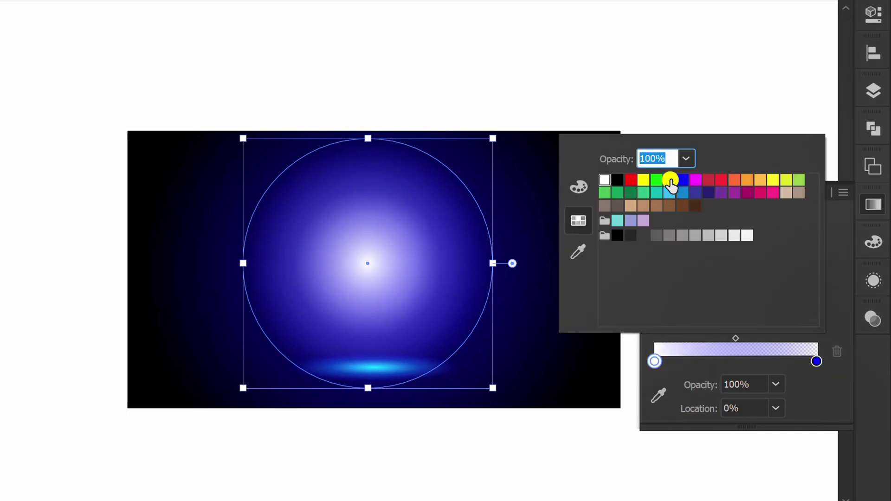
pyautogui.click(669, 180)
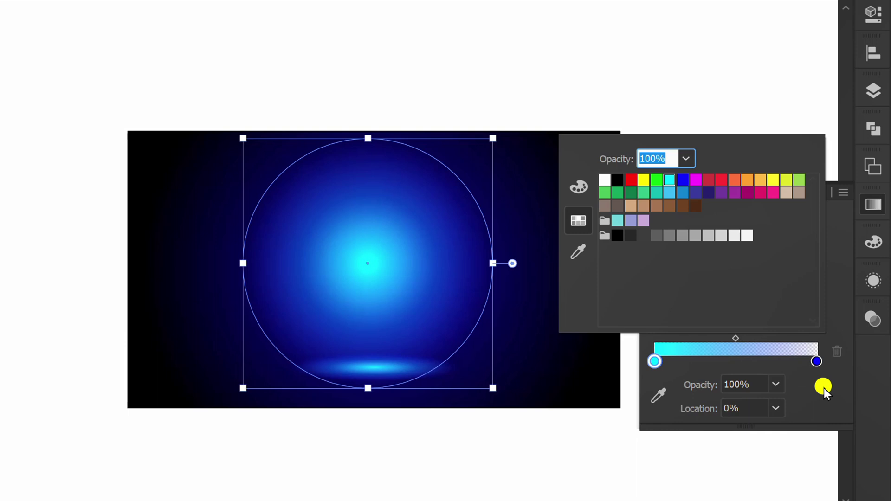
pyautogui.click(824, 386)
pyautogui.click(817, 191)
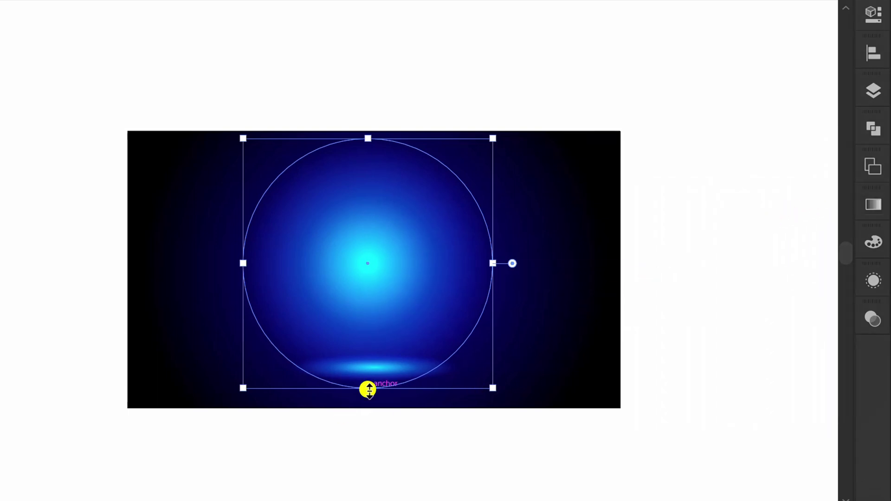
pyautogui.moveTo(368, 389); pyautogui.dragTo(367, 407)
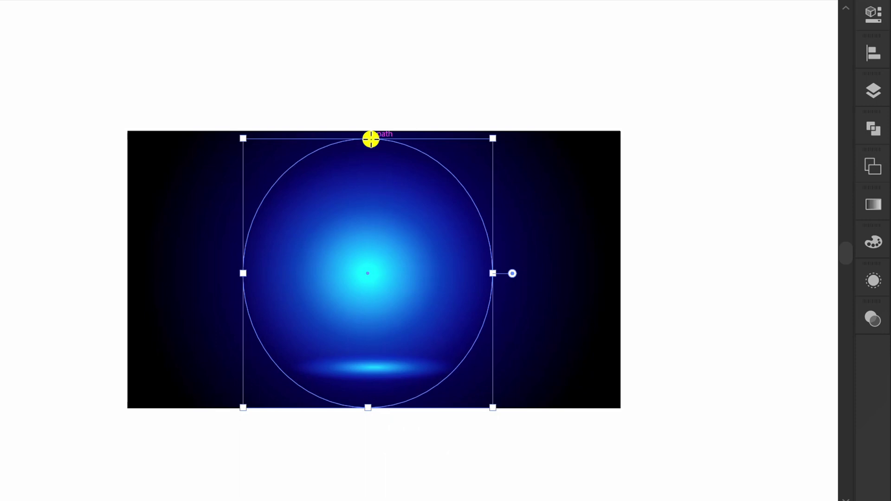
pyautogui.moveTo(370, 138); pyautogui.dragTo(368, 131)
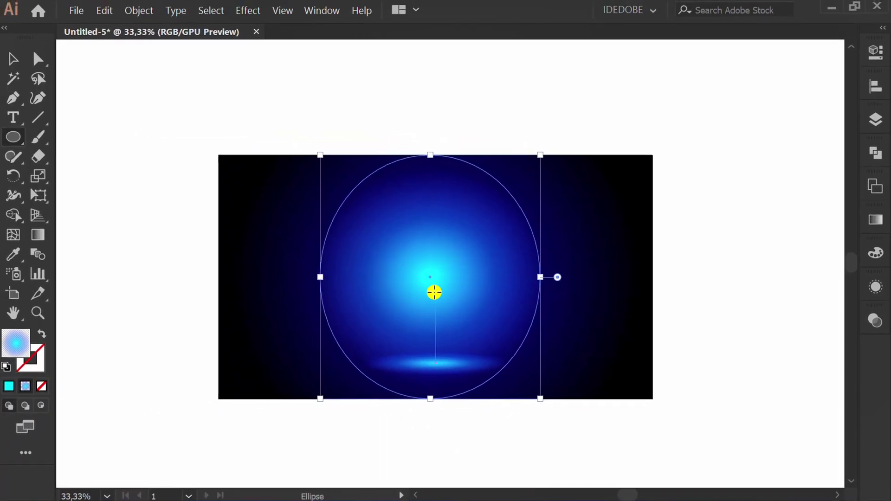
# - Turn the circle's gradient vertical so the glow starts at its top edge
pyautogui.press('g')
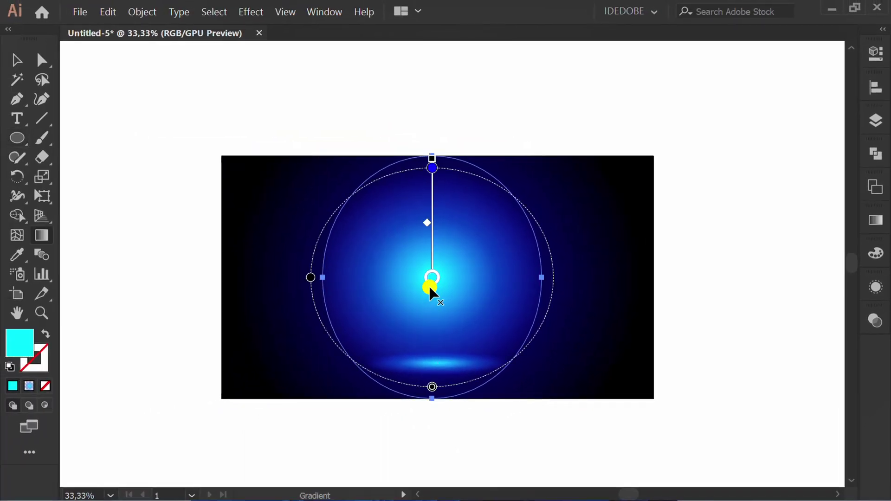
pyautogui.moveTo(432, 290)
pyautogui.mouseDown()
pyautogui.moveTo(470, 267)
pyautogui.moveTo(460, 209)
pyautogui.moveTo(433, 188)
pyautogui.moveTo(435, 168)
pyautogui.mouseUp()
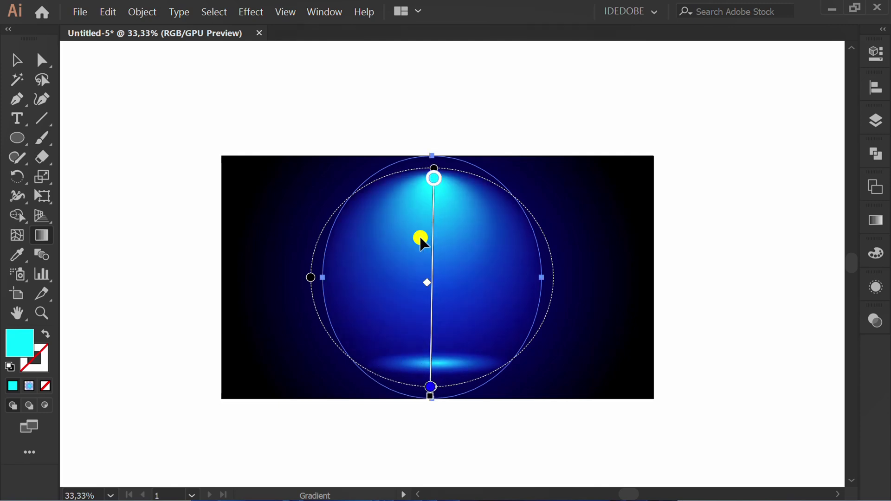
pyautogui.moveTo(310, 277); pyautogui.dragTo(352, 278)
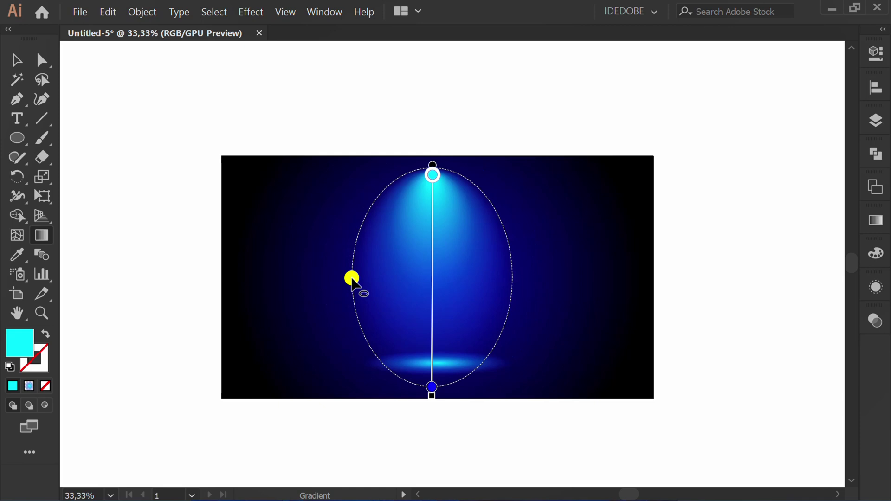
pyautogui.hotkey('ctrl', 'z')
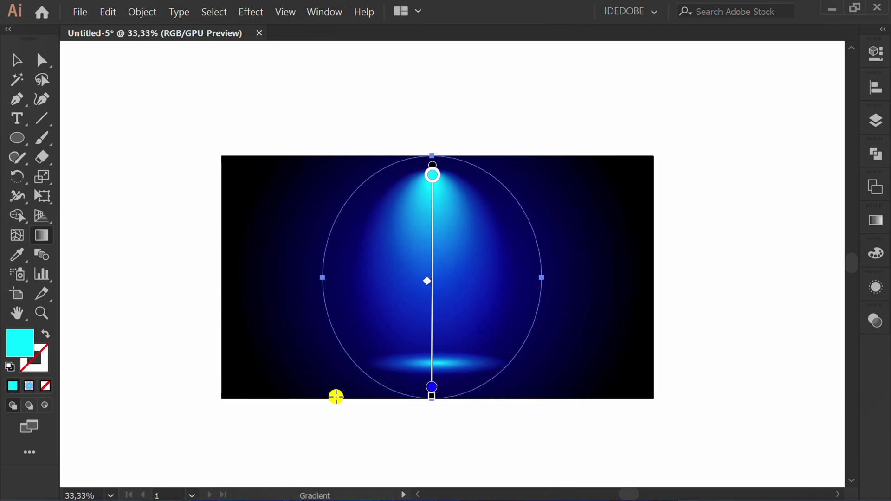
# - Select the light beam ellipse and copy it
pyautogui.press('v')
pyautogui.click(338, 433)
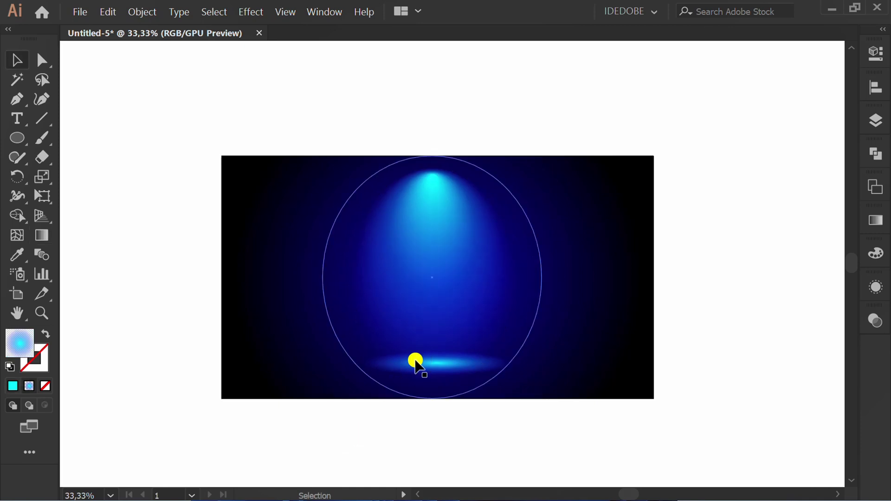
pyautogui.click(431, 242)
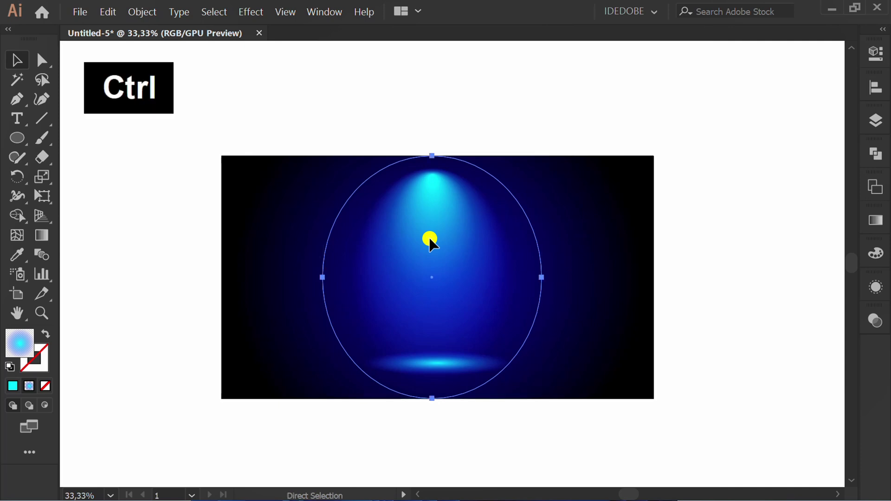
pyautogui.hotkey('ctrl', 'c')
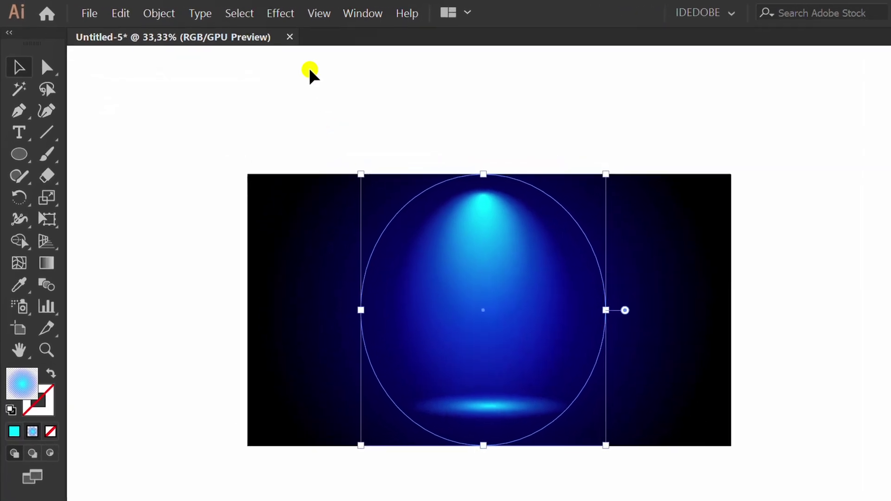
# - Apply a 15-pixel Gaussian Blur to the light beam, previewing it first
pyautogui.click(254, 12)
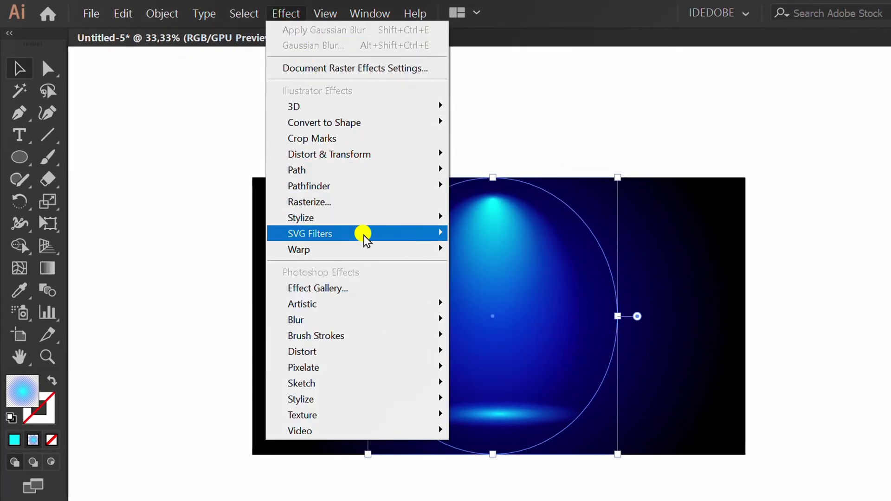
pyautogui.moveTo(383, 320)
pyautogui.click(528, 325)
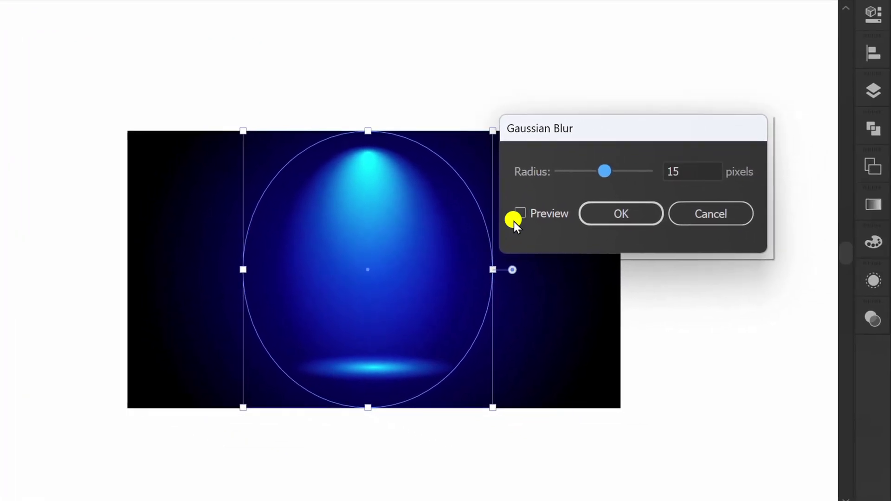
pyautogui.click(646, 257)
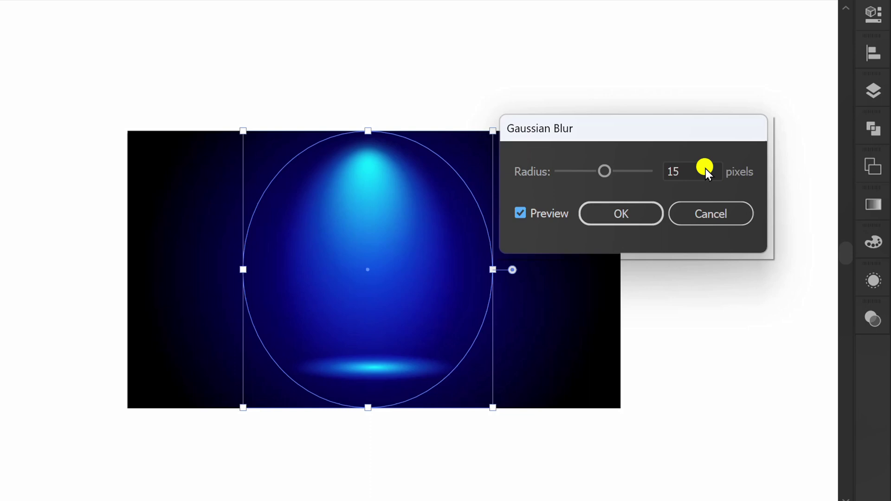
pyautogui.click(629, 216)
pyautogui.click(396, 455)
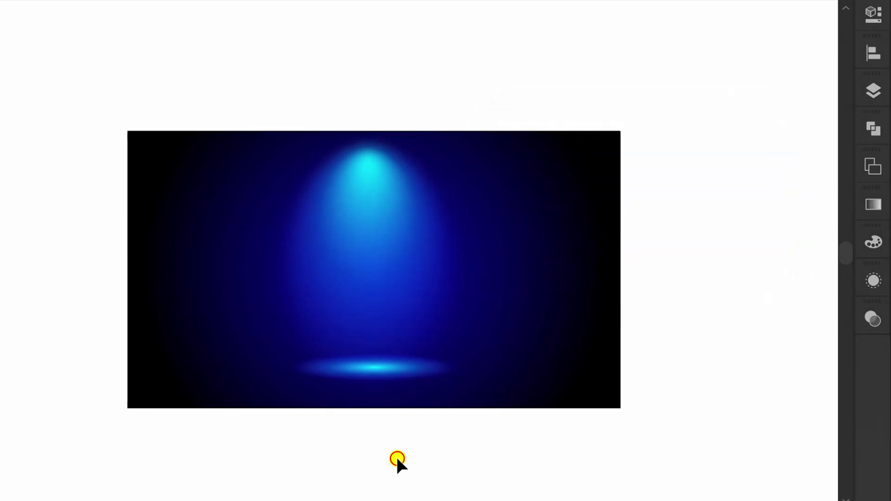
# - Paste a narrowed beam copy in front, its gradient stretched down into a slim core
pyautogui.hotkey('ctrl', 'f')
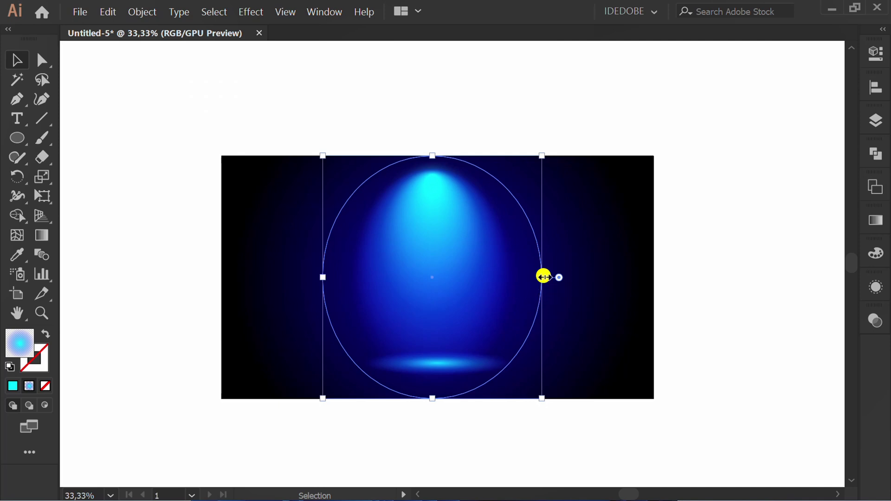
pyautogui.moveTo(543, 277); pyautogui.dragTo(500, 280)
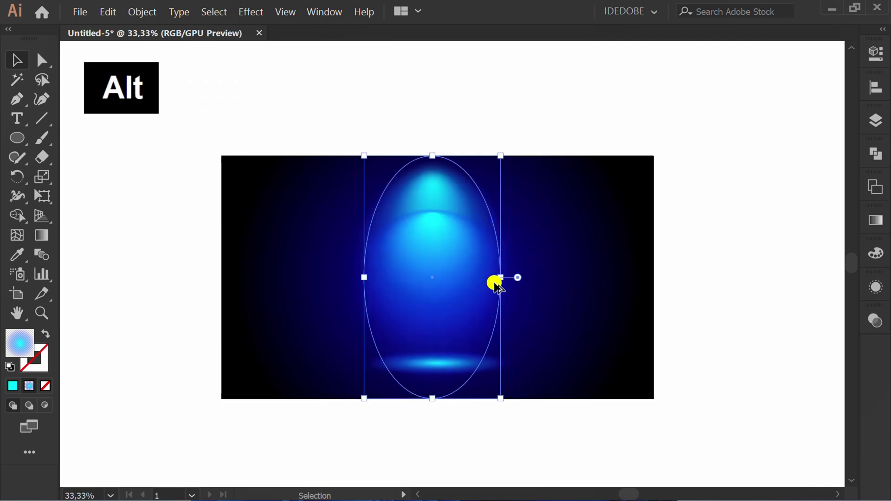
pyautogui.press('g')
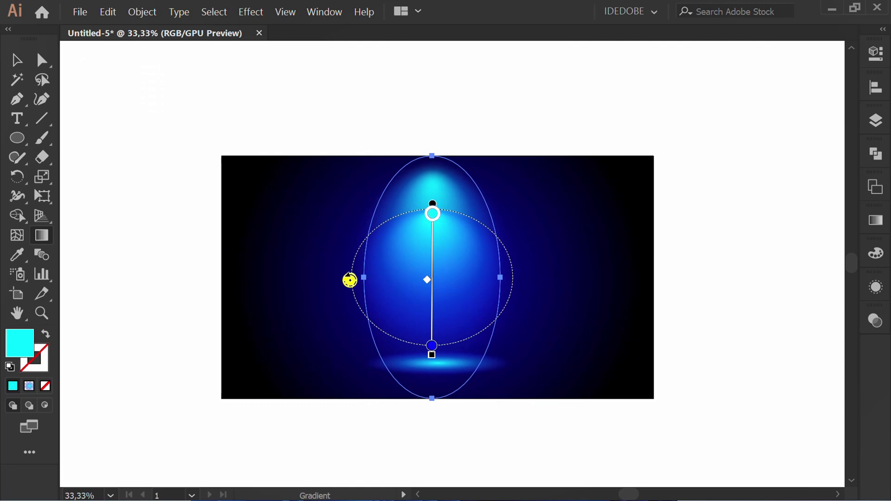
pyautogui.moveTo(353, 279); pyautogui.dragTo(378, 276)
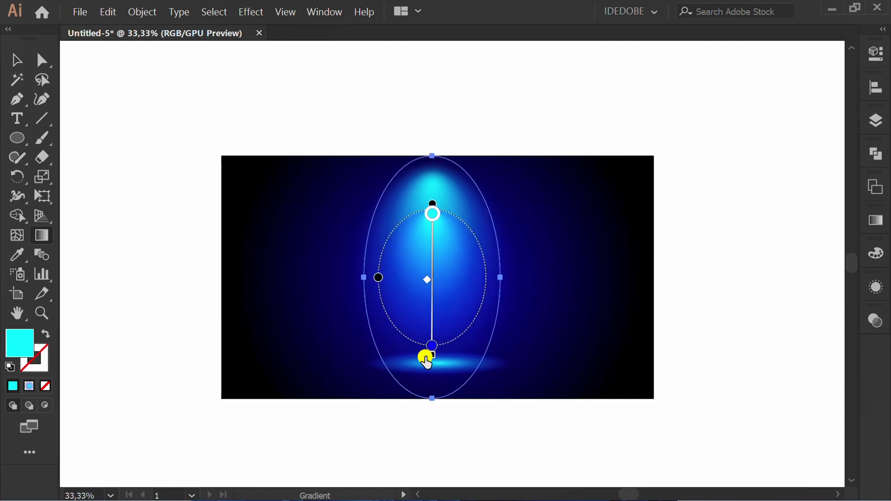
pyautogui.moveTo(432, 359)
pyautogui.mouseDown()
pyautogui.moveTo(450, 480)
pyautogui.moveTo(437, 438)
pyautogui.mouseUp()
pyautogui.moveTo(363, 279); pyautogui.dragTo(380, 281)
pyautogui.press('v')
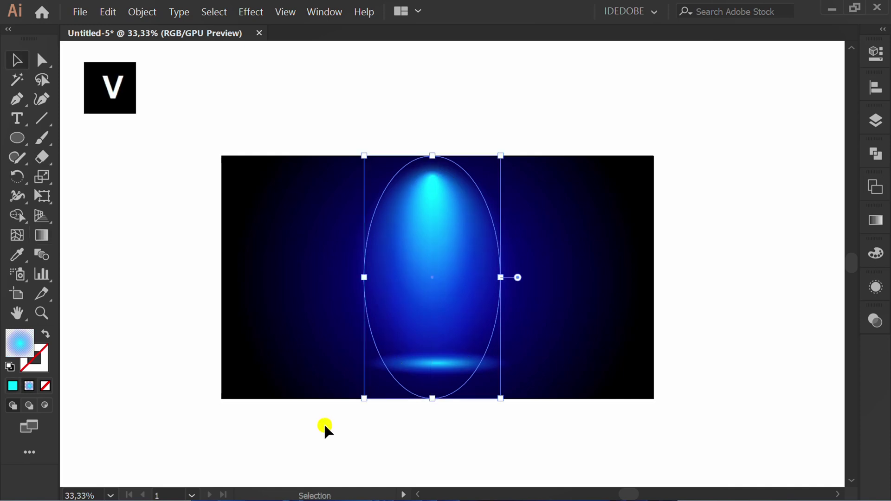
pyautogui.click(301, 434)
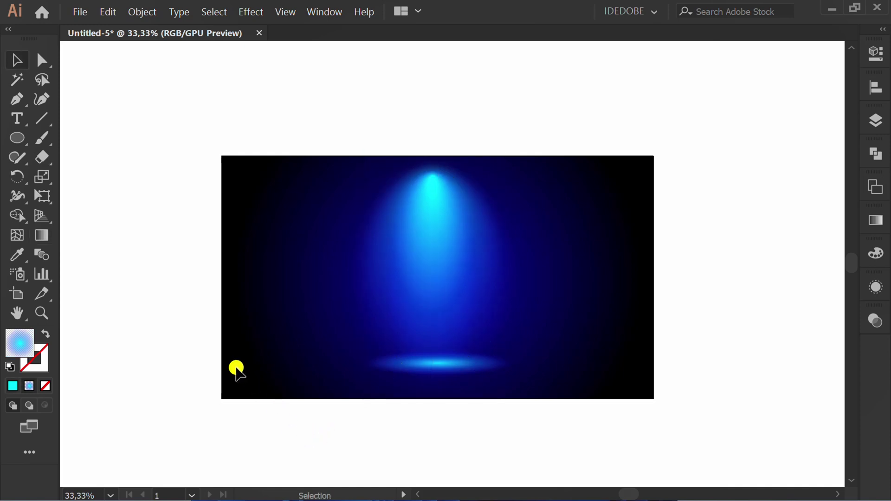
# - Draw a flat ellipse across the top of the cyan beam with the Ellipse Tool
pyautogui.click(17, 138)
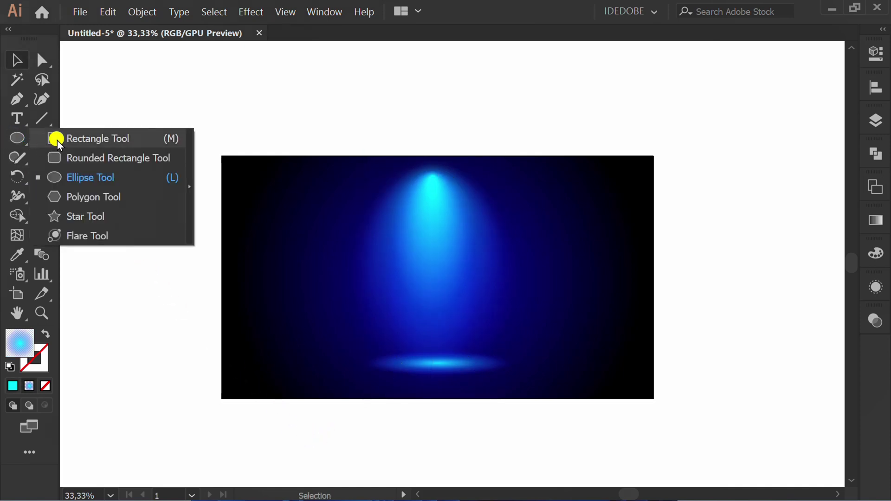
pyautogui.click(100, 177)
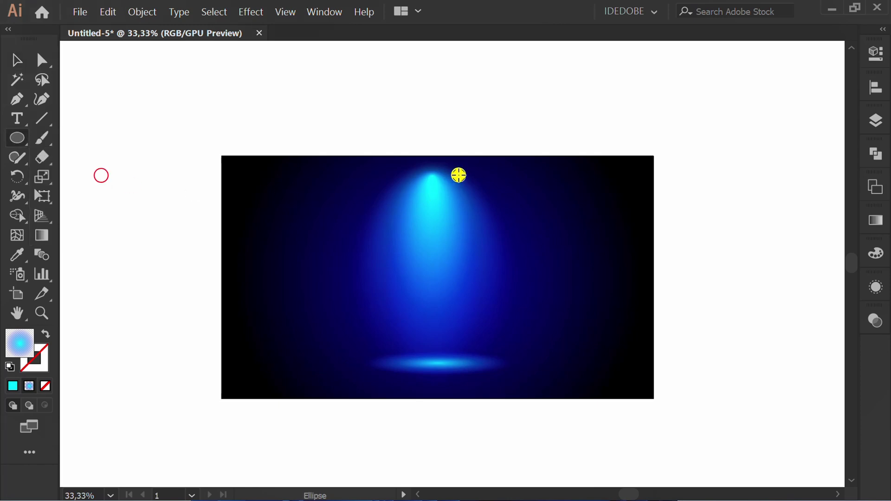
pyautogui.scroll(4, 458, 175)
pyautogui.moveTo(313, 157)
pyautogui.mouseDown()
pyautogui.moveTo(378, 191)
pyautogui.moveTo(499, 217)
pyautogui.mouseUp()
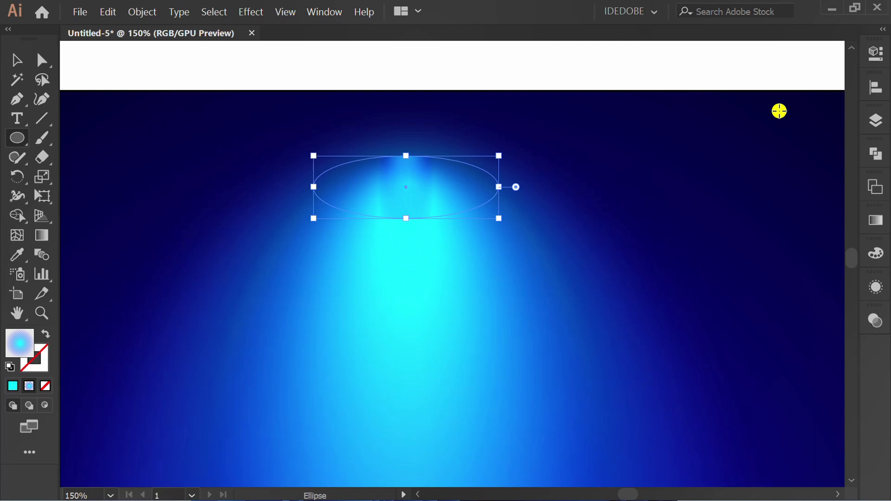
# - Fill the new ellipse with solid white in the Properties panel
pyautogui.click(874, 53)
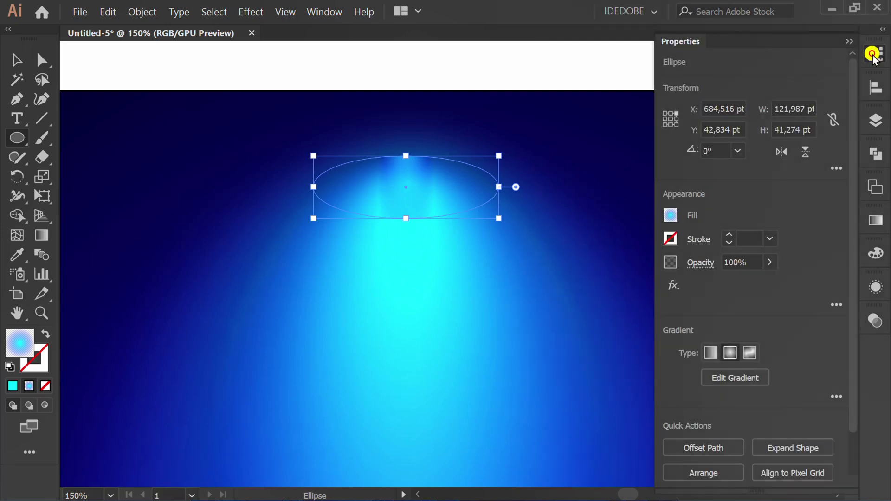
pyautogui.click(670, 216)
pyautogui.click(516, 275)
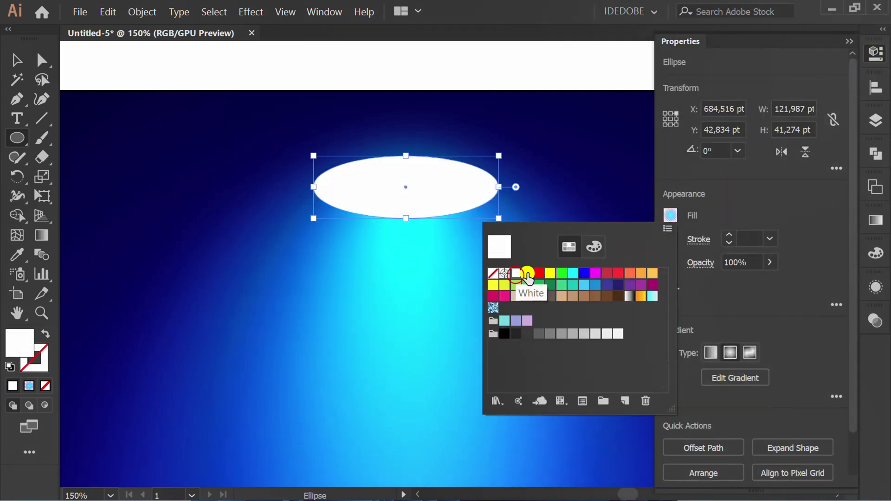
pyautogui.click(793, 207)
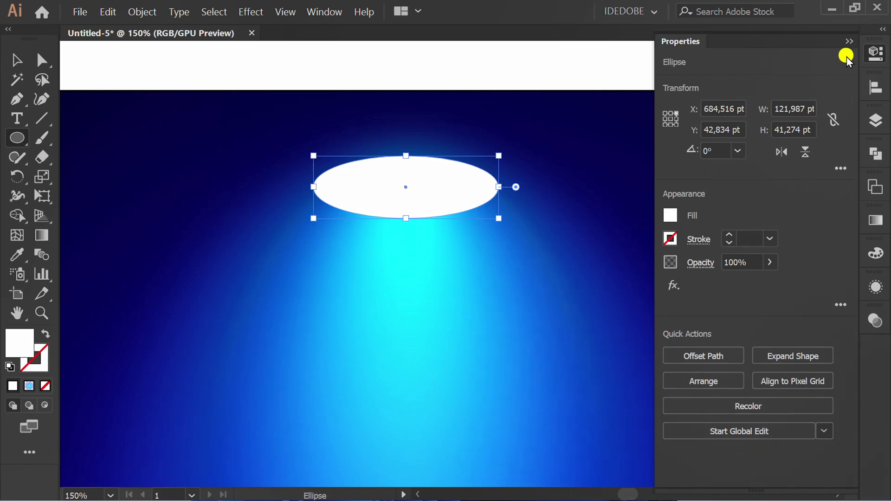
pyautogui.click(849, 41)
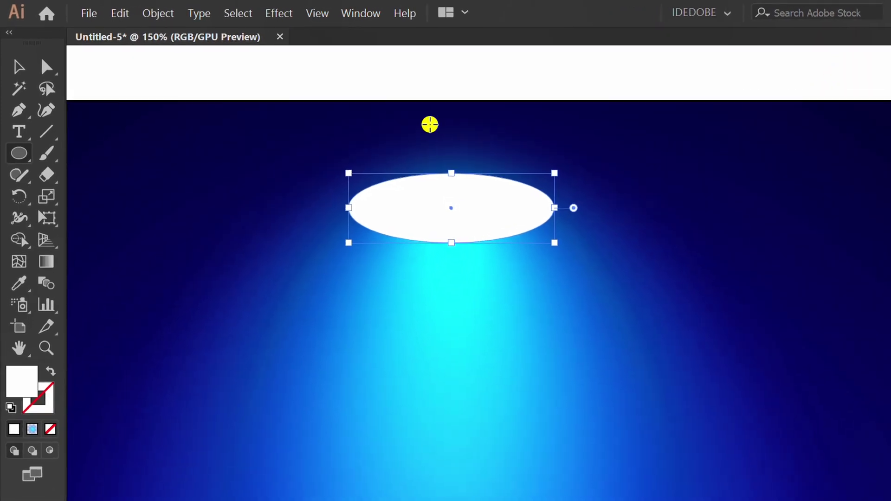
# - Apply a white Outer Glow (Normal mode, 100% opacity, 5 pt blur) to the lamp ellipse
pyautogui.click(253, 12)
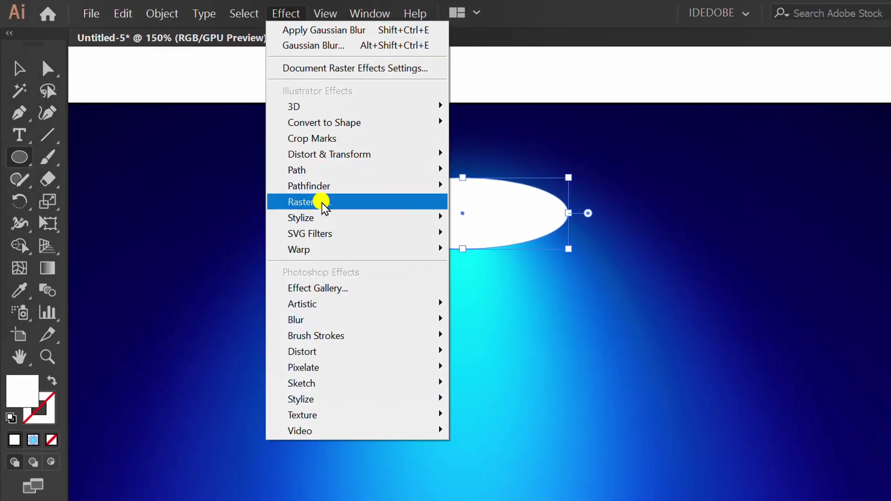
pyautogui.moveTo(332, 219)
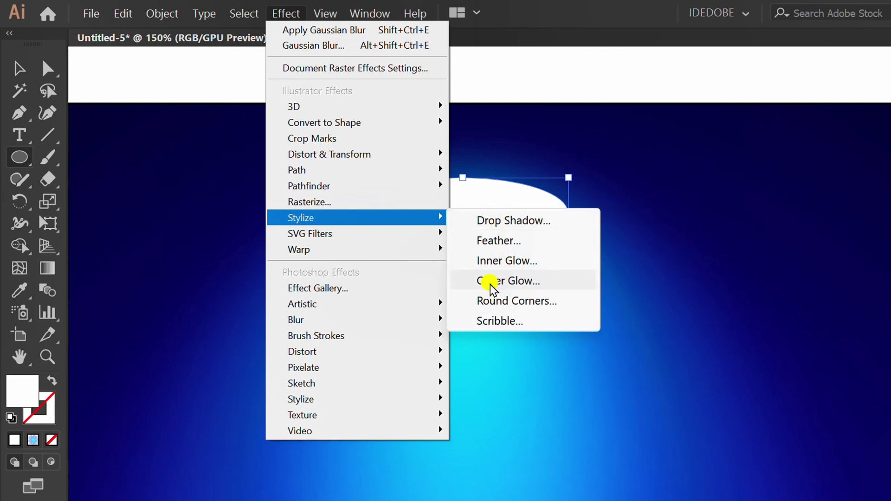
pyautogui.click(526, 280)
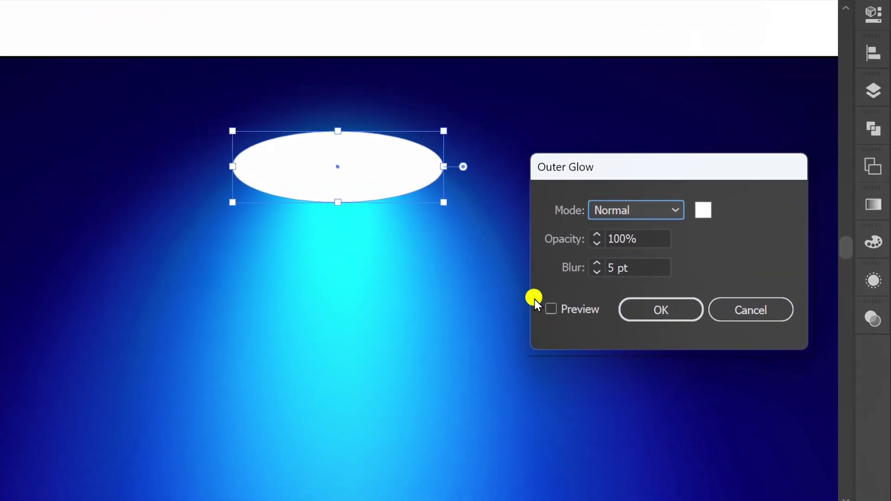
pyautogui.click(549, 309)
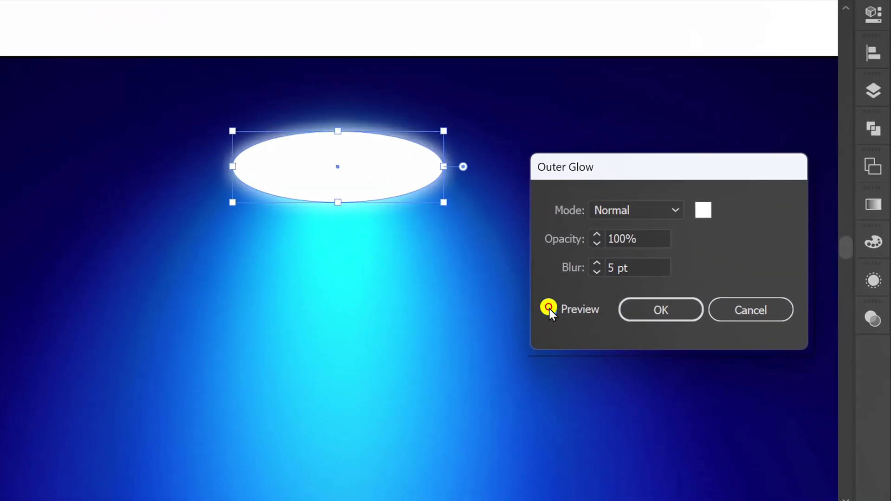
pyautogui.click(672, 207)
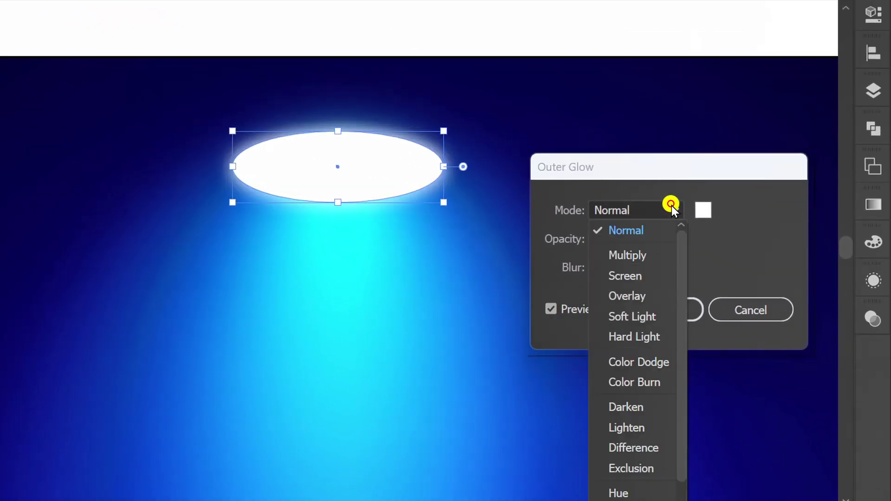
pyautogui.click(629, 231)
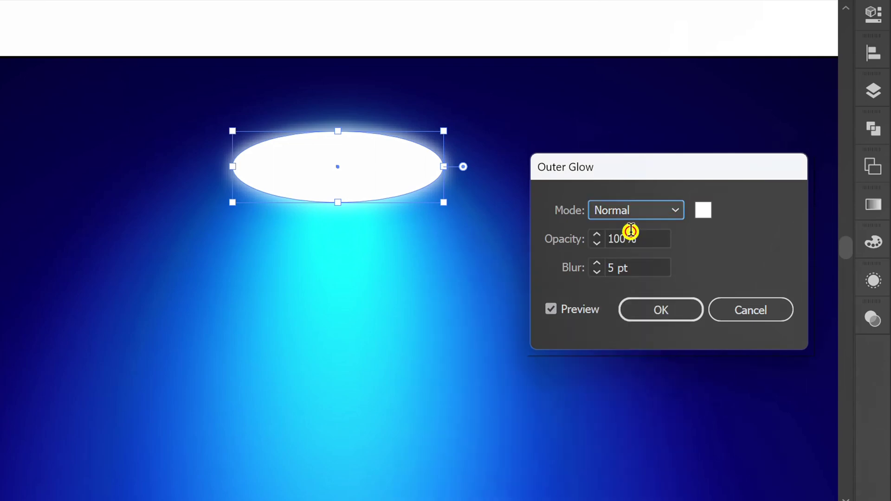
pyautogui.click(703, 212)
pyautogui.click(708, 161)
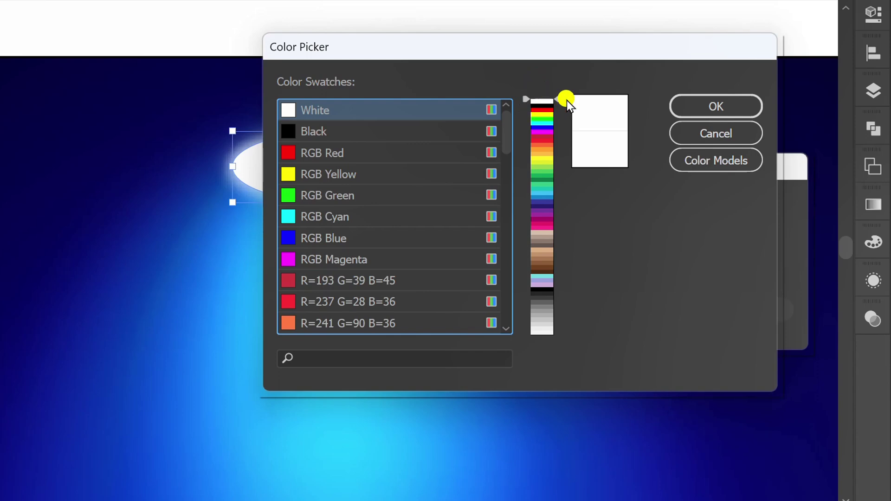
pyautogui.click(717, 107)
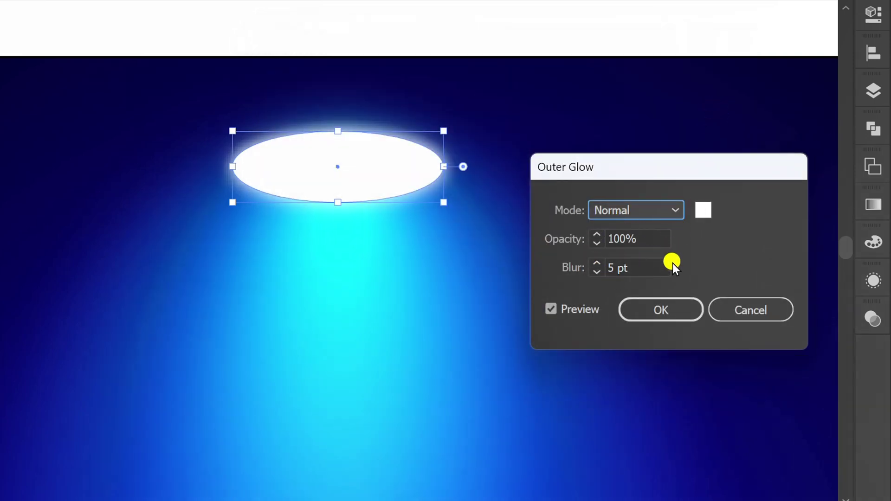
pyautogui.click(662, 308)
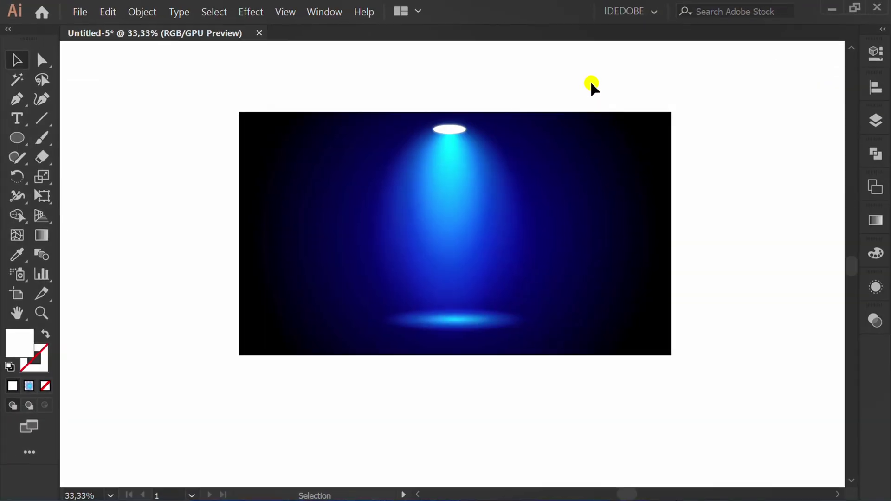
# - Select the lamp, beam and floor ellipses and align them to a common horizontal centre
pyautogui.moveTo(592, 84); pyautogui.dragTo(320, 408)
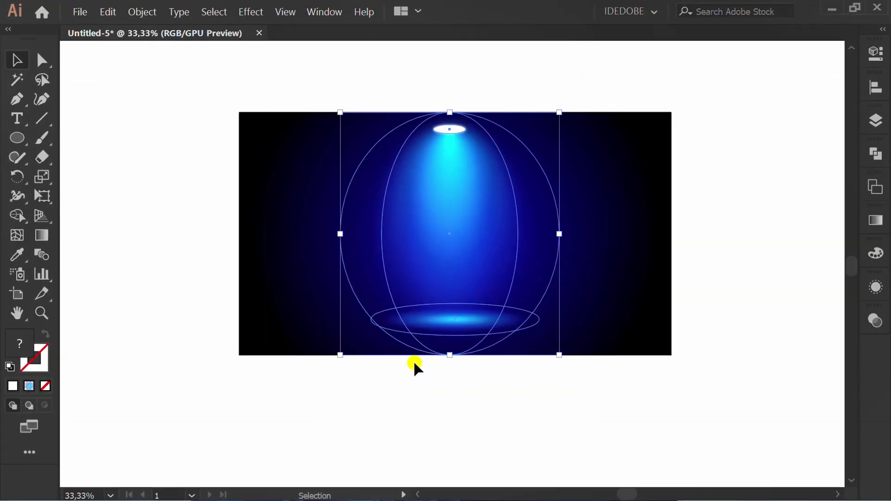
pyautogui.click(875, 88)
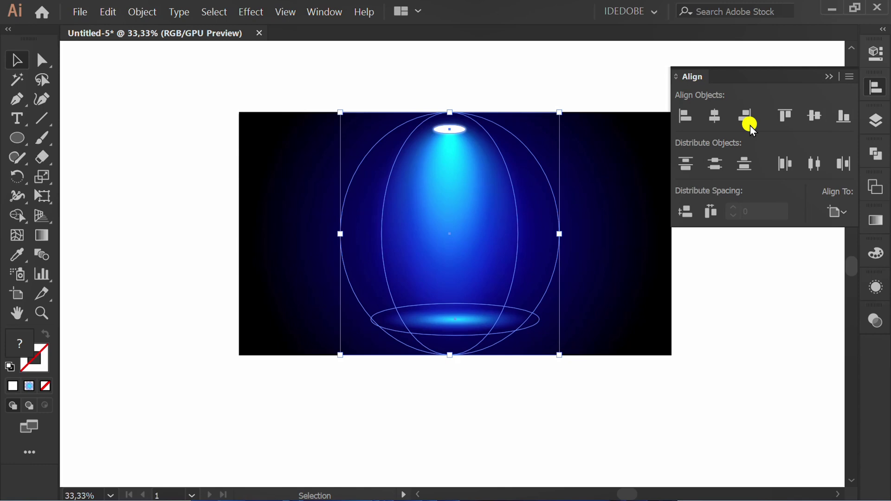
pyautogui.click(715, 116)
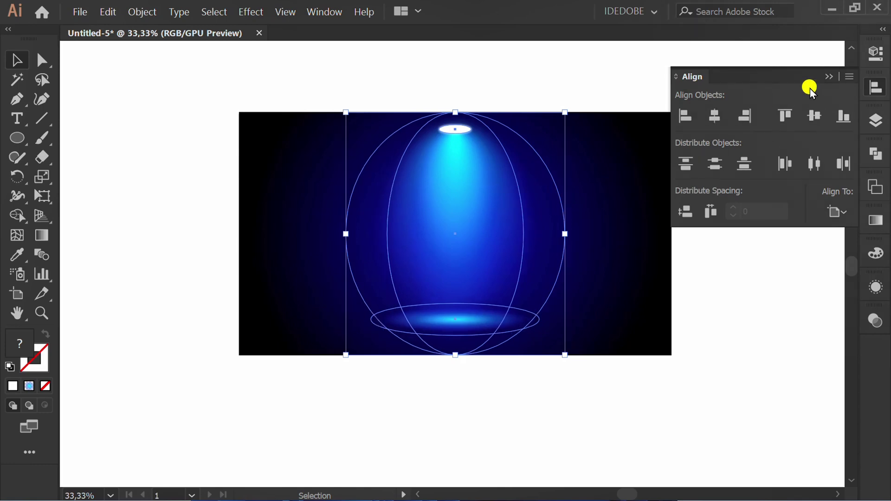
pyautogui.click(829, 76)
# - Nudge the floor glow ellipse slightly lower with the arrow keys
pyautogui.click(518, 417)
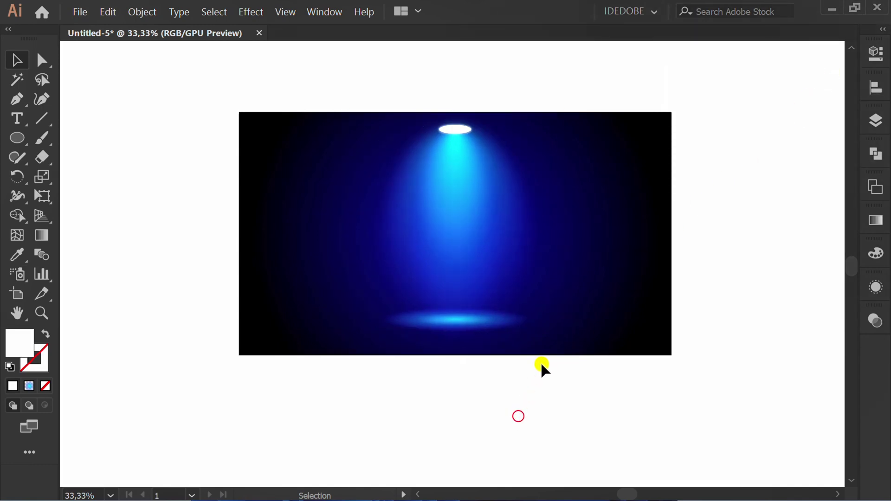
pyautogui.click(537, 321)
pyautogui.press('Down')
pyautogui.press('Down')
pyautogui.press('Down')
pyautogui.press('Down')
pyautogui.press('Down')
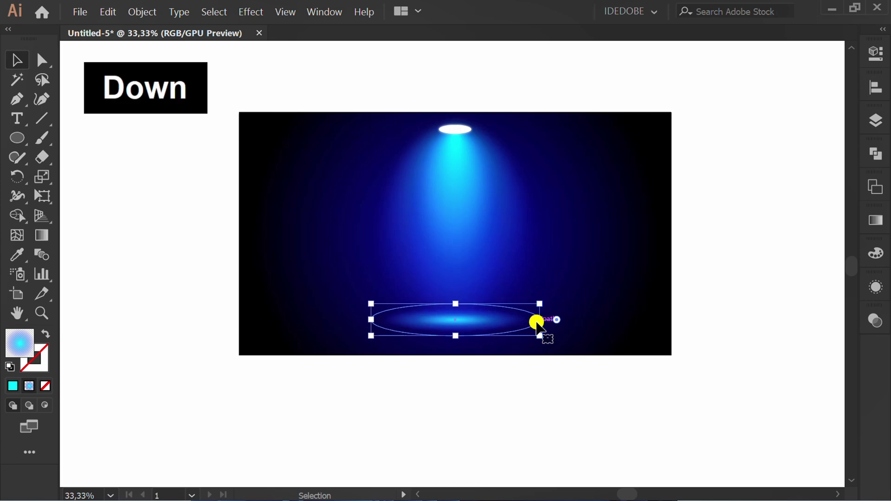
pyautogui.press('Up')
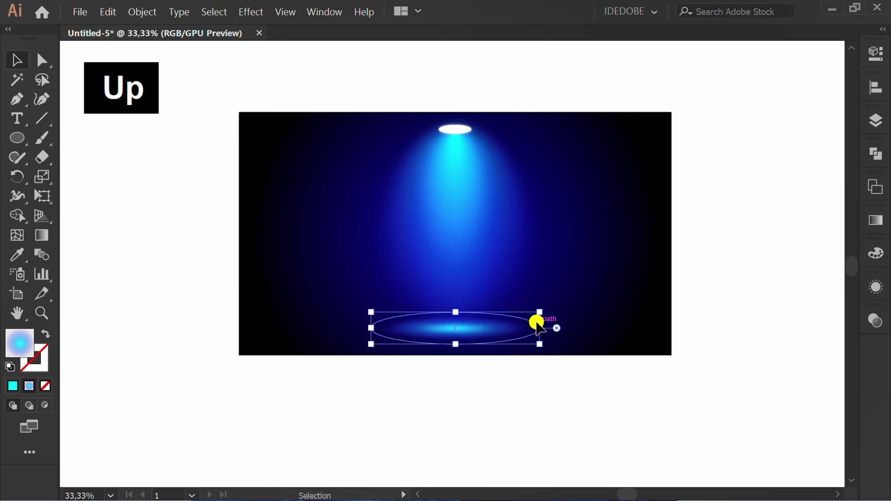
pyautogui.click(800, 251)
pyautogui.hotkey('ctrl', '+')
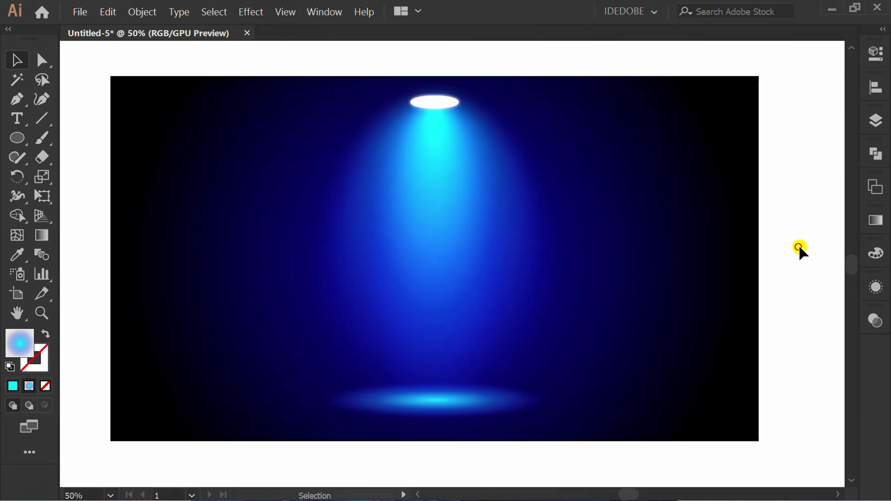